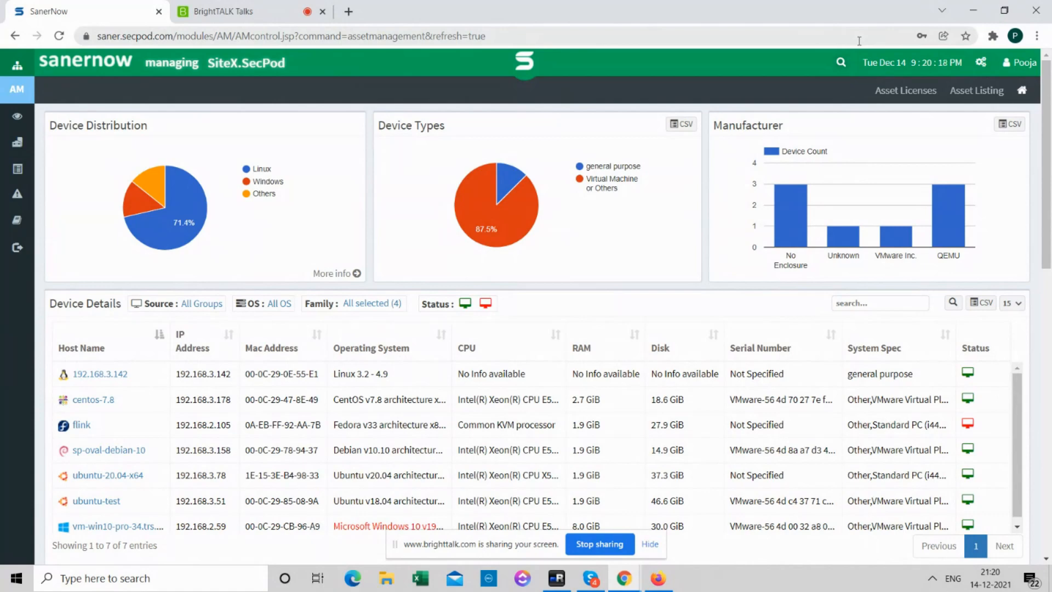
- Open the Asset Management module, show all entries in Application Details, and search them for log4j
{"action": "left_click", "coordinate": [521, 75]}
{"action": "left_click", "coordinate": [604, 106]}
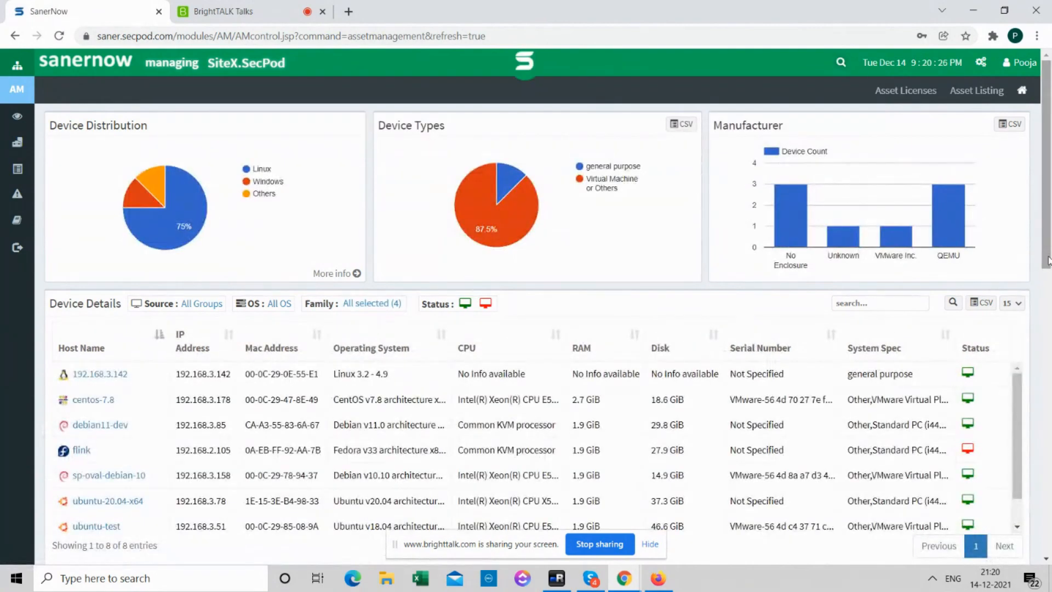
{"action": "left_click_drag", "start_coordinate": [1046, 259], "coordinate": [1049, 412]}
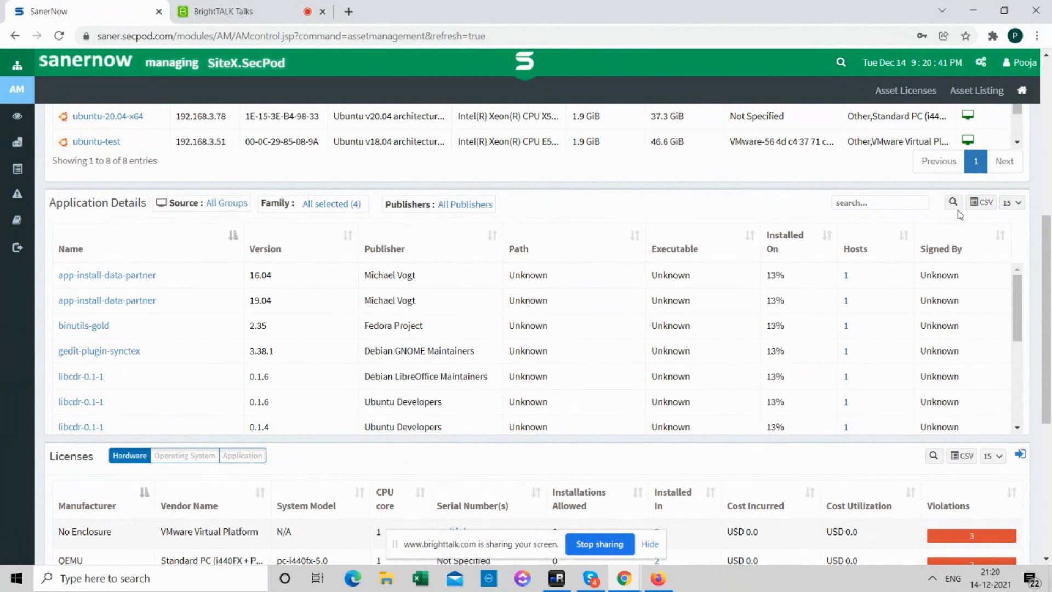
{"action": "left_click", "coordinate": [1012, 203]}
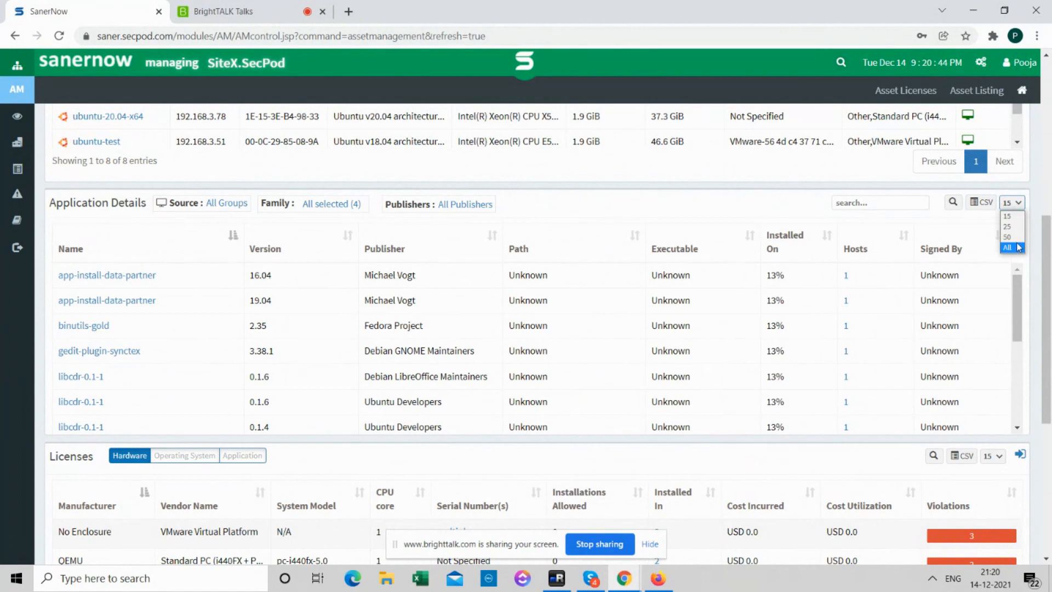
{"action": "left_click", "coordinate": [1009, 247]}
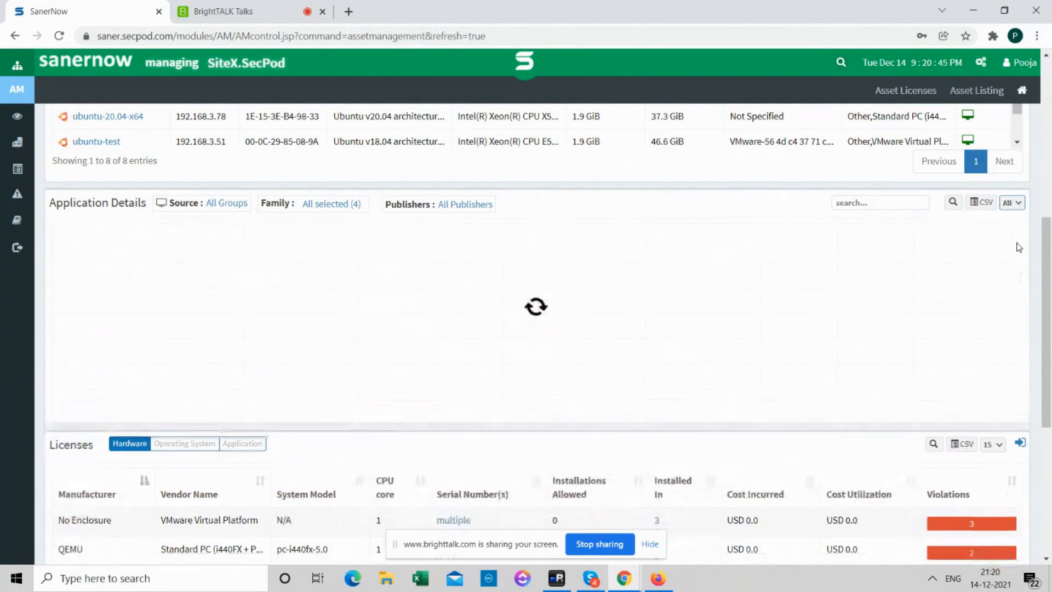
{"action": "left_click", "coordinate": [884, 202]}
{"action": "type", "text": "log4j"}
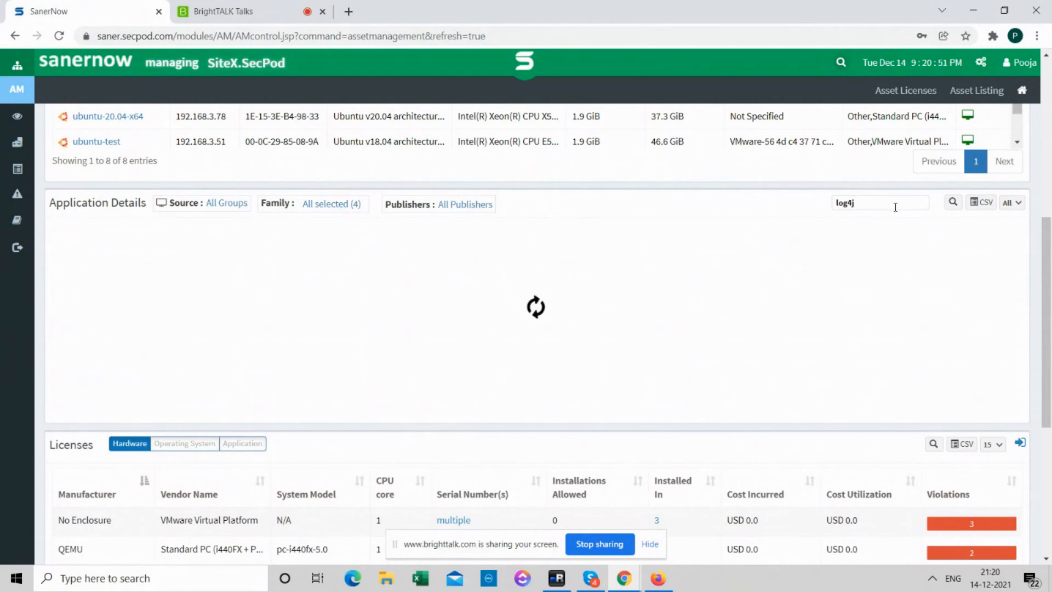
{"action": "left_click", "coordinate": [955, 208]}
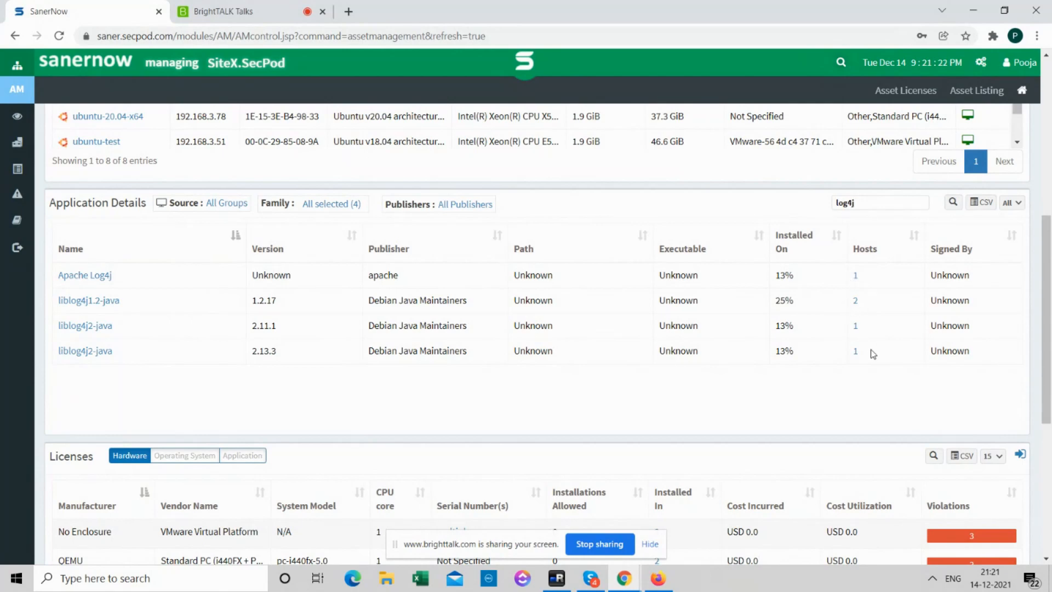
- Examine the versions of the listed Log4j packages, including the Apache Log4j entry
{"action": "double_click", "coordinate": [273, 300]}
{"action": "double_click", "coordinate": [256, 327]}
{"action": "double_click", "coordinate": [267, 349]}
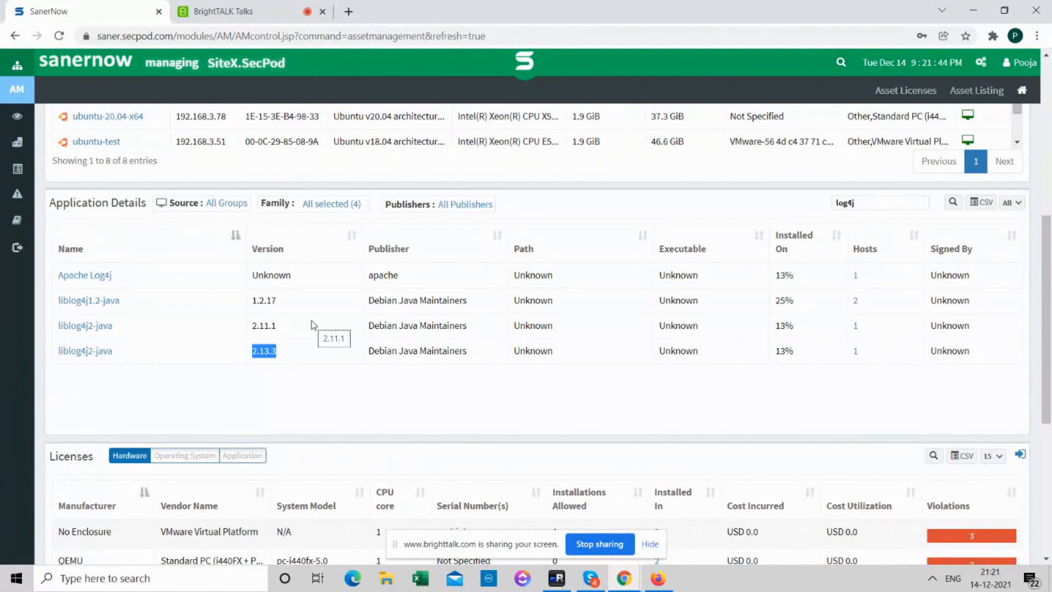
{"action": "double_click", "coordinate": [267, 276]}
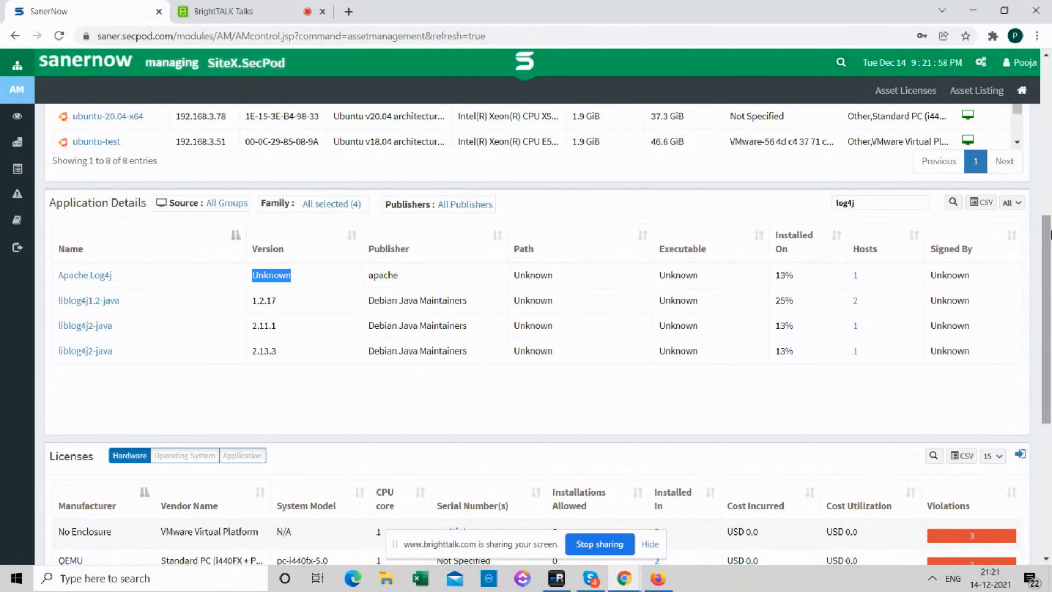
{"action": "right_click", "coordinate": [1050, 235]}
{"action": "left_click", "coordinate": [1051, 186]}
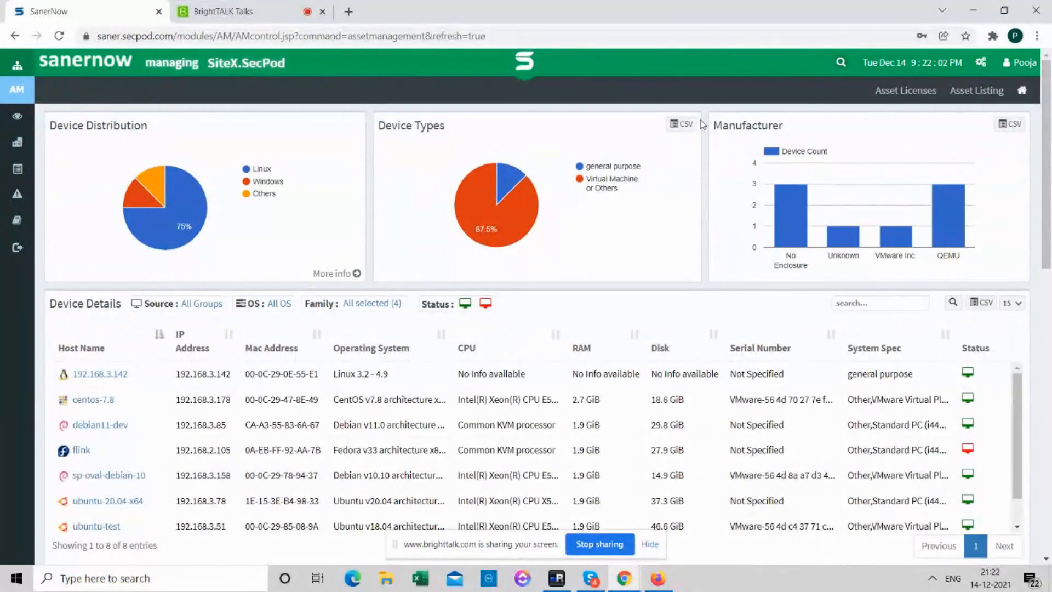
- Open the Vulnerability Management module and search High Fidelity Attacks for log4j
{"action": "left_click", "coordinate": [514, 80]}
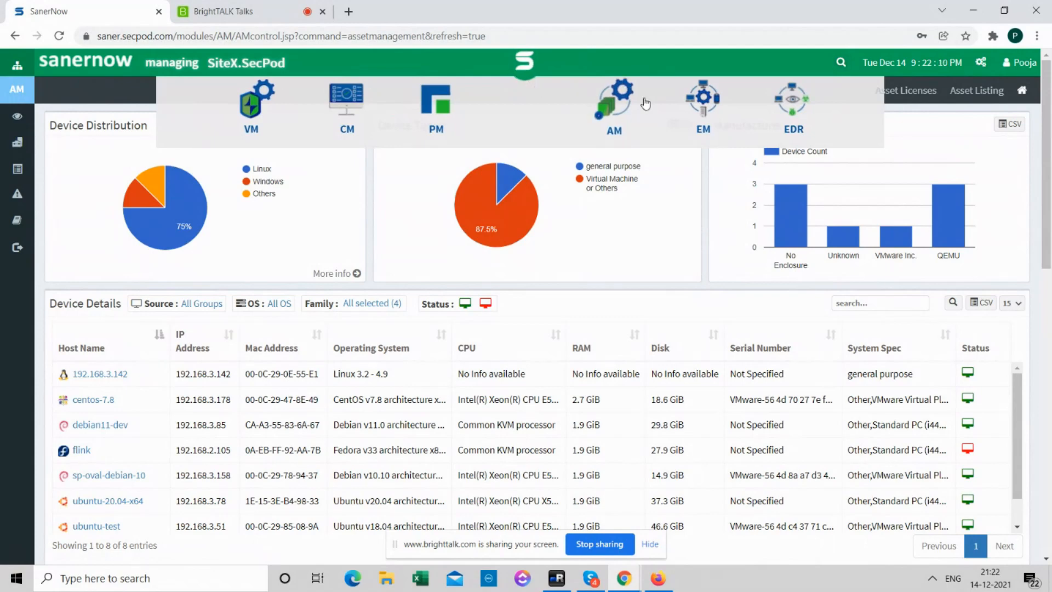
{"action": "left_click", "coordinate": [250, 97]}
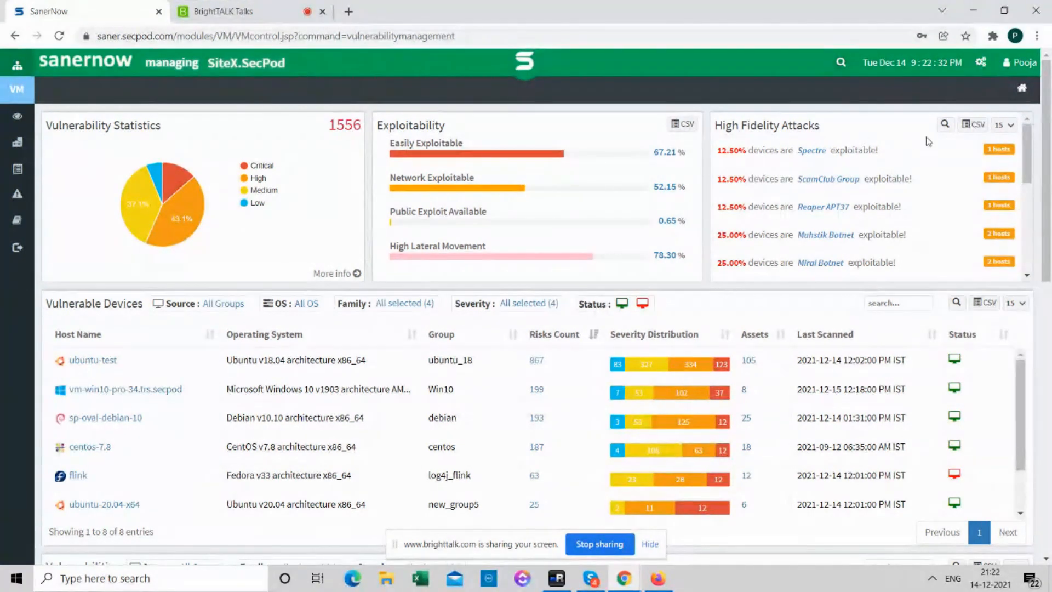
{"action": "left_click", "coordinate": [945, 125]}
{"action": "type", "text": "log4j"}
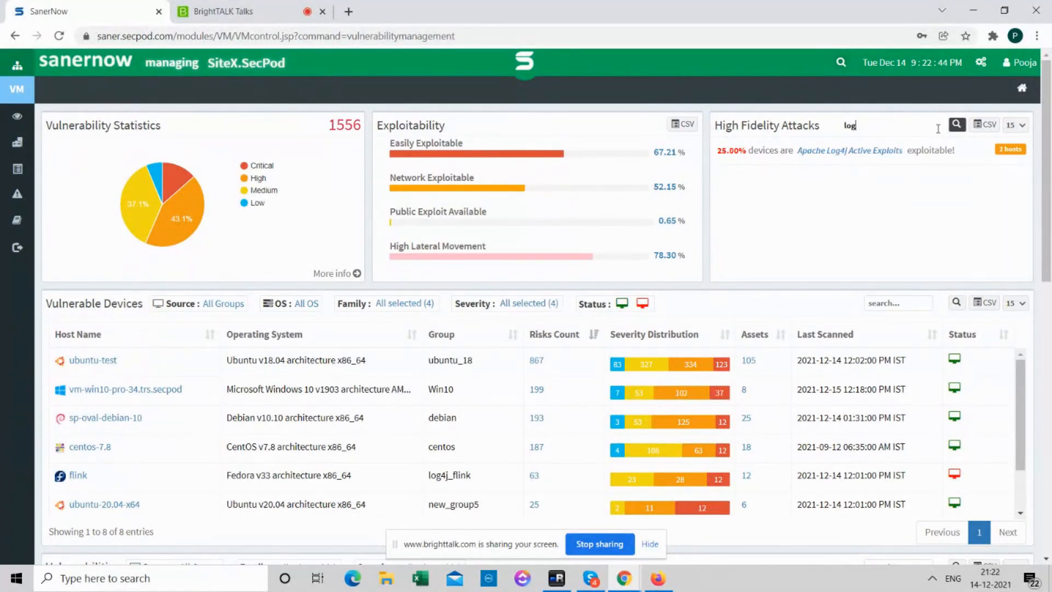
- Read the details of the Apache Log4j Active Exploits attack through to its references and close them
{"action": "left_click", "coordinate": [879, 155]}
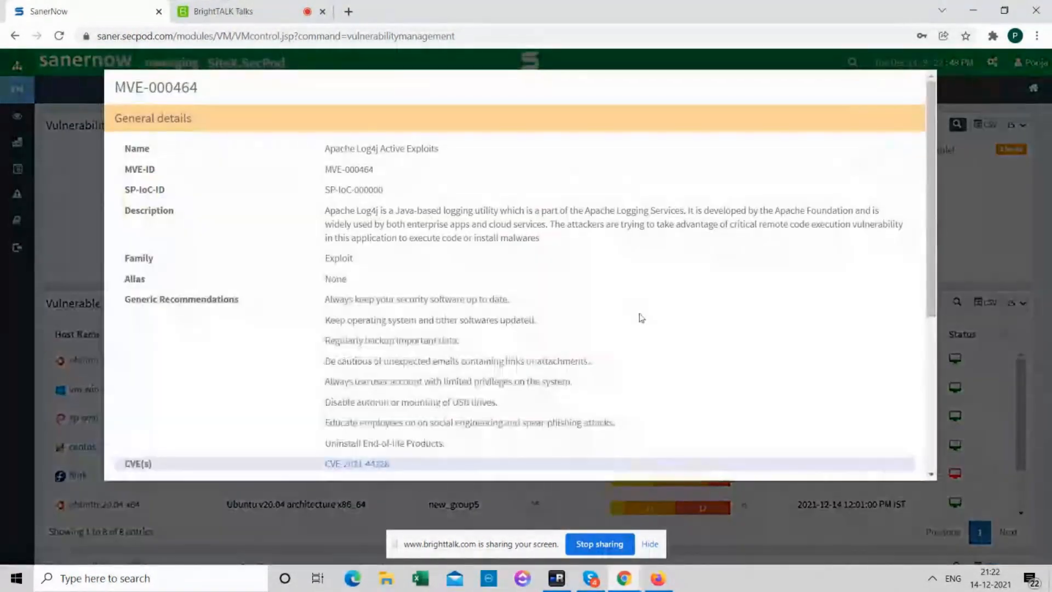
{"action": "left_click", "coordinate": [645, 318]}
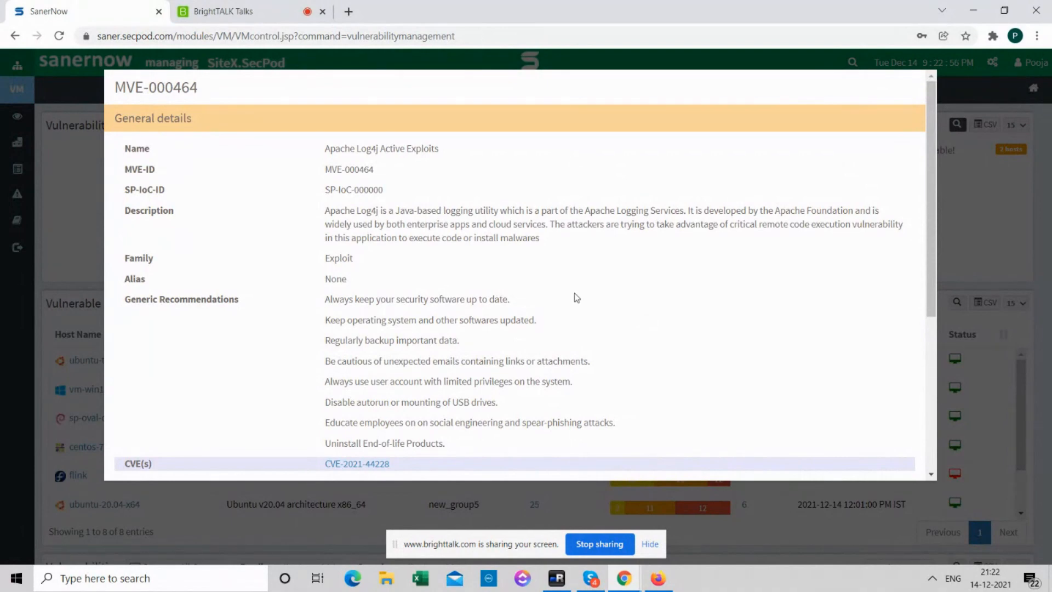
{"action": "left_click", "coordinate": [932, 405]}
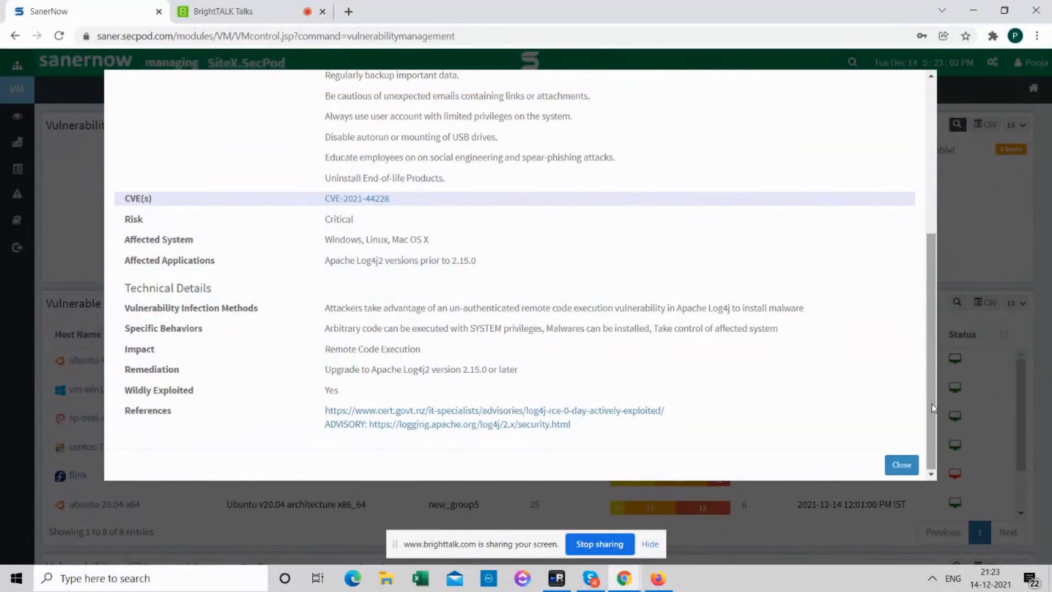
{"action": "left_click", "coordinate": [902, 465]}
- Clear the High Fidelity Attacks search and show the hosts exploitable by Muhstik Botnet
{"action": "left_click", "coordinate": [887, 126]}
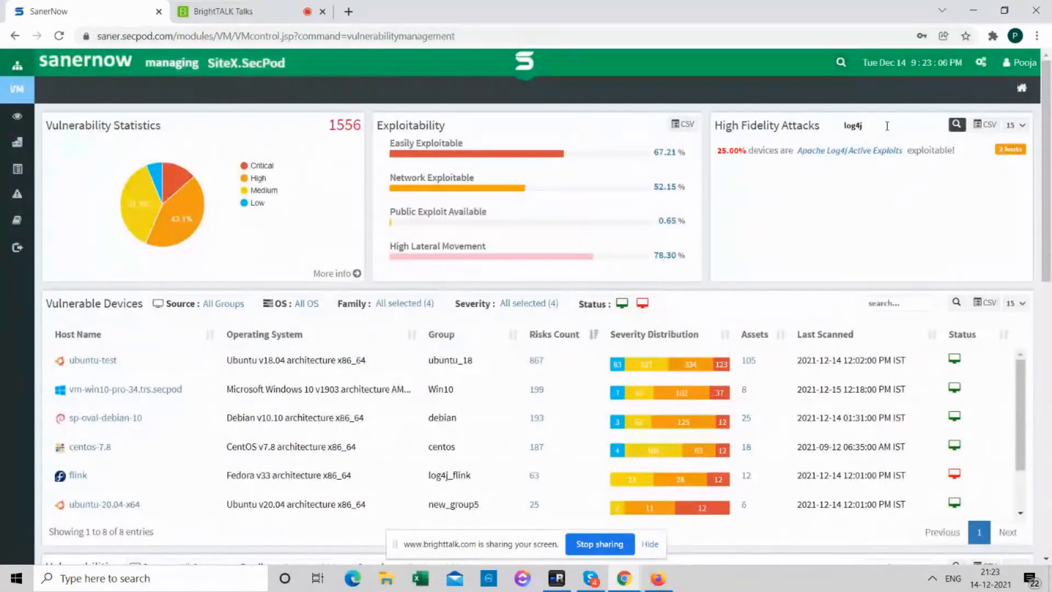
{"action": "key", "text": "BackSpace"}
{"action": "key", "text": "BackSpace"}
{"action": "key", "text": "BackSpace"}
{"action": "key", "text": "BackSpace"}
{"action": "key", "text": "BackSpace"}
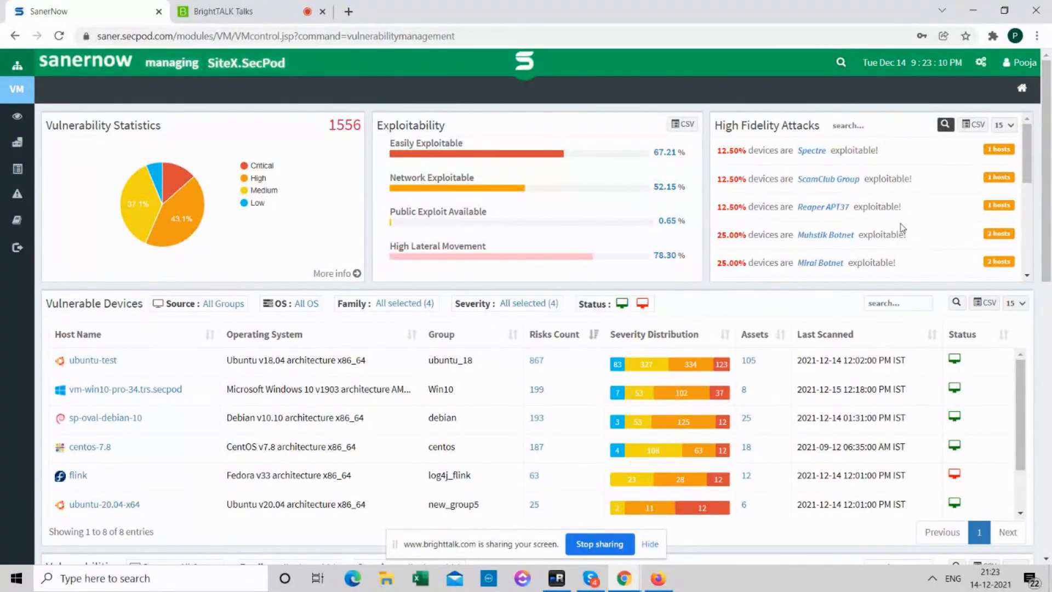
{"action": "left_click", "coordinate": [1004, 235]}
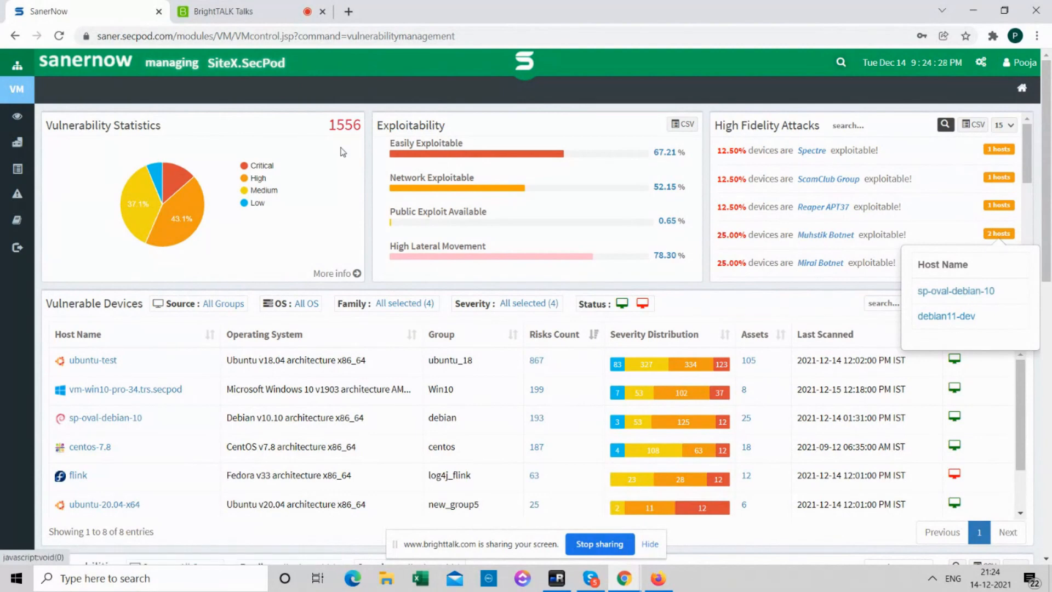
- Open the managed device debian11-dev and expand the vulnerabilities of its liblog4j2-java asset
{"action": "left_click", "coordinate": [532, 82]}
{"action": "mouse_move", "coordinate": [25, 148]}
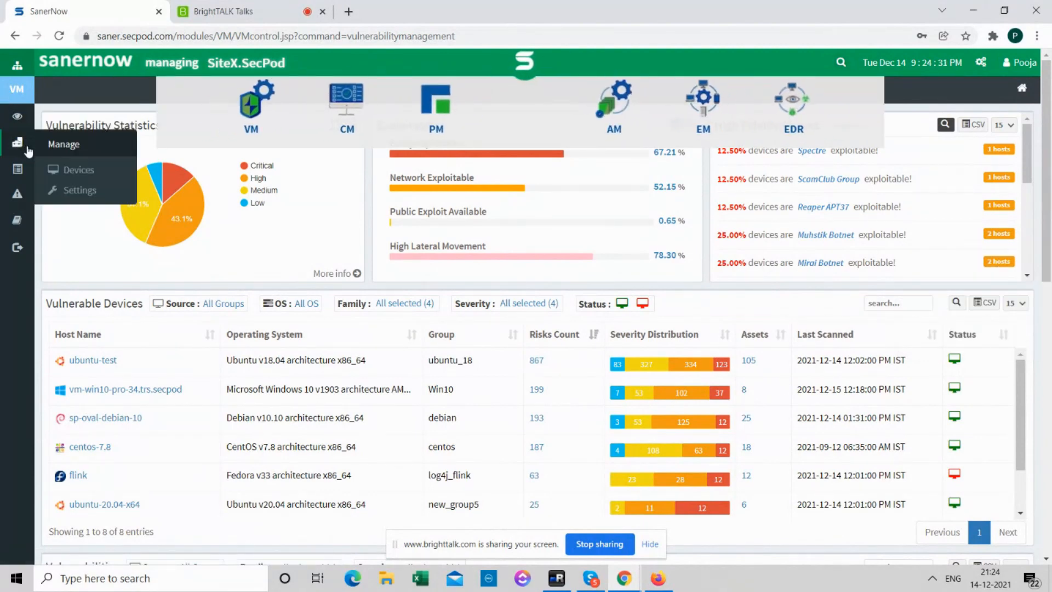
{"action": "left_click", "coordinate": [61, 172]}
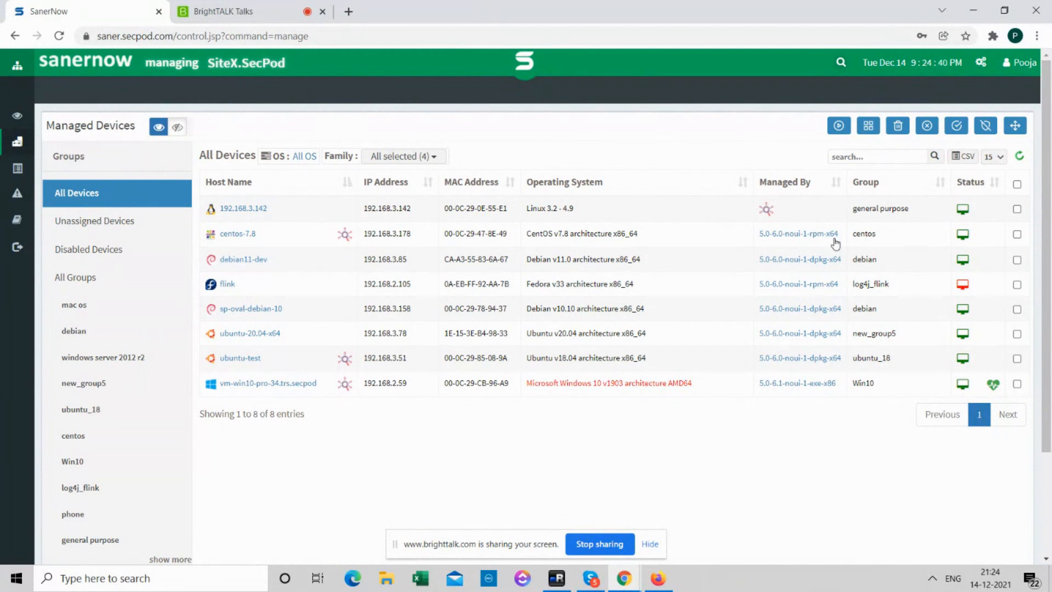
{"action": "left_click", "coordinate": [1017, 260]}
{"action": "left_click", "coordinate": [255, 262]}
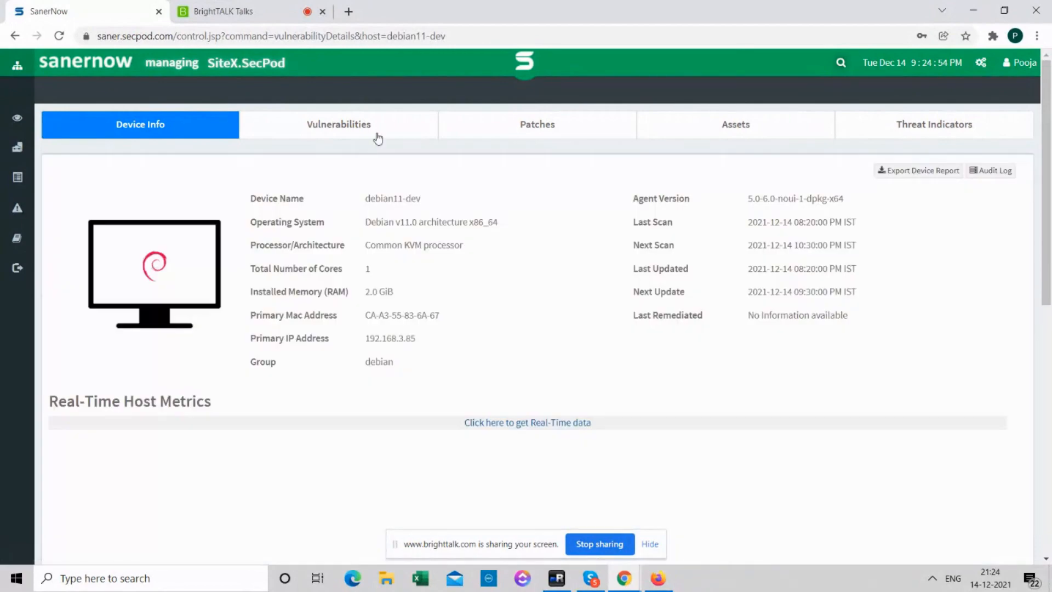
{"action": "left_click", "coordinate": [376, 136]}
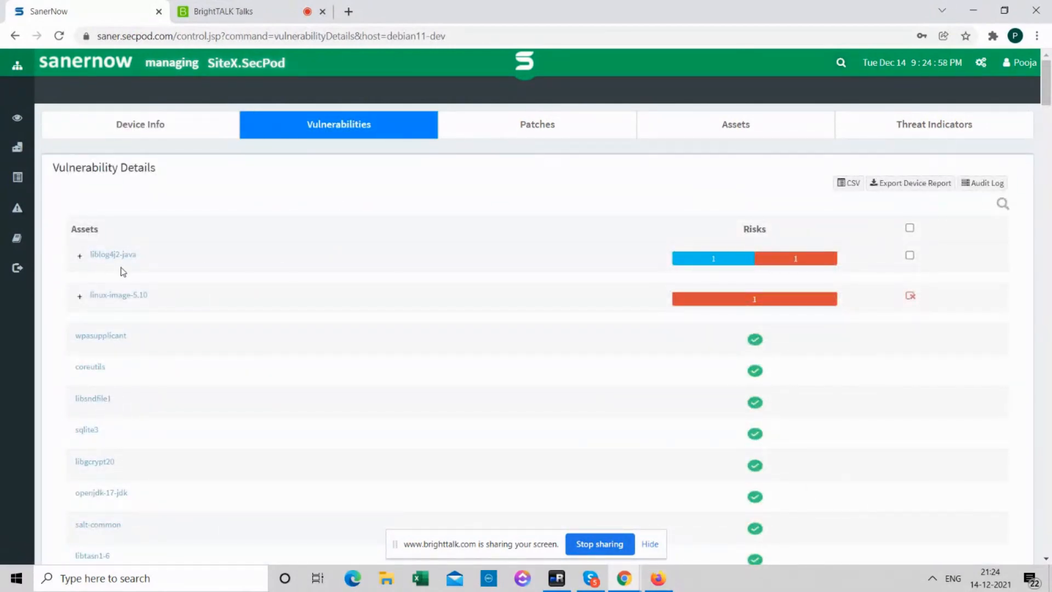
{"action": "left_click", "coordinate": [79, 256]}
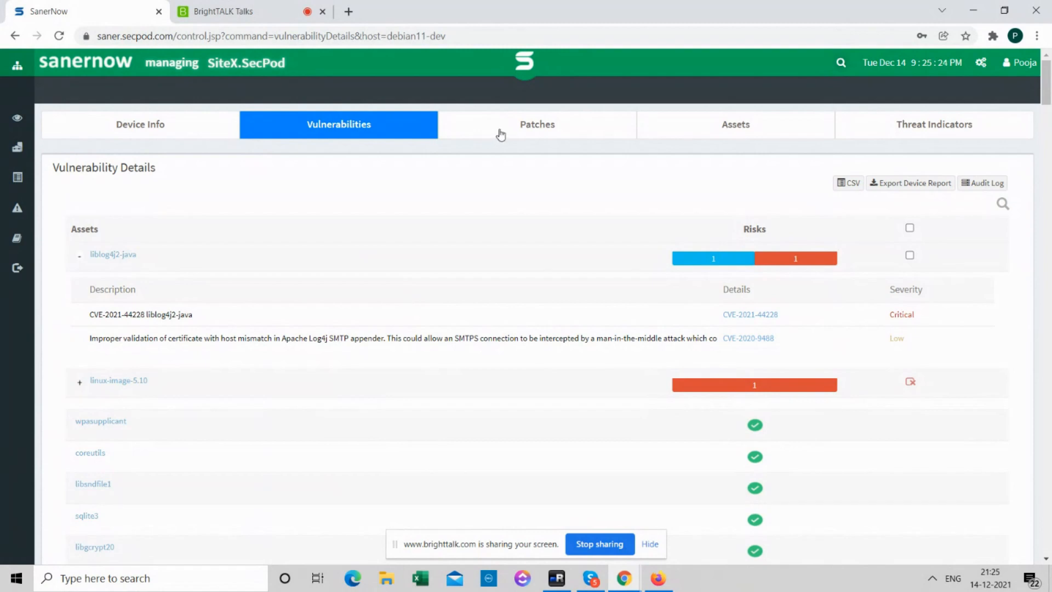
- Open the Control Panel's Network Scanner settings for the SecPod organization
{"action": "left_click", "coordinate": [980, 60]}
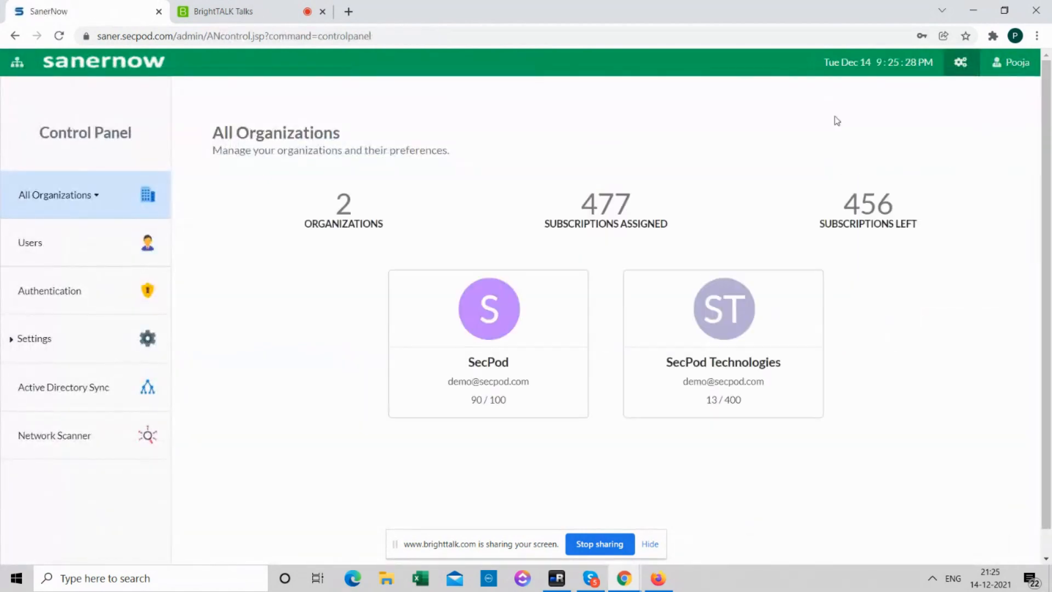
{"action": "left_click", "coordinate": [96, 195]}
{"action": "left_click", "coordinate": [58, 239]}
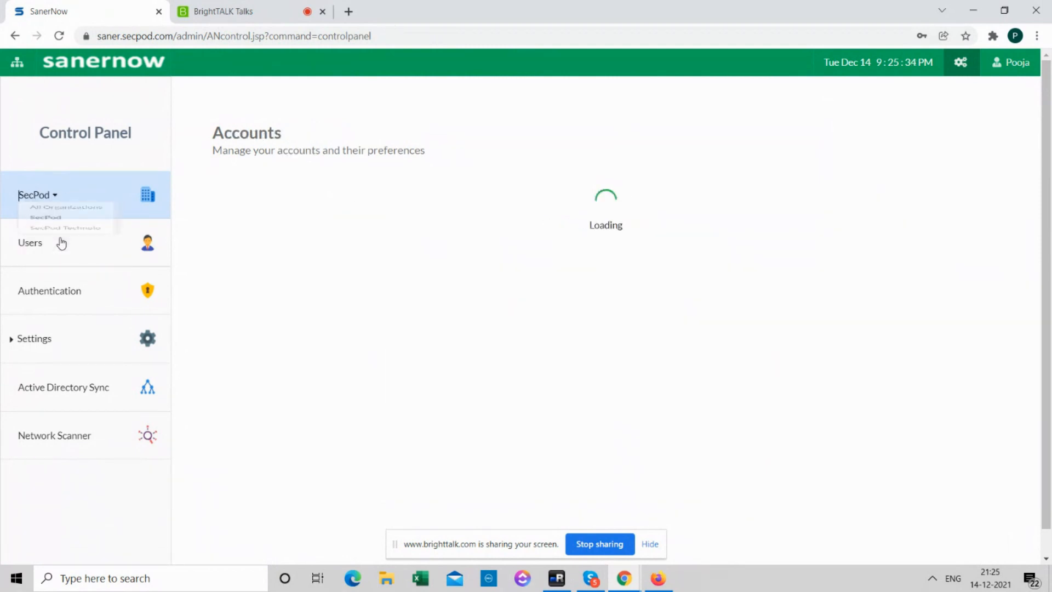
{"action": "left_click", "coordinate": [54, 436]}
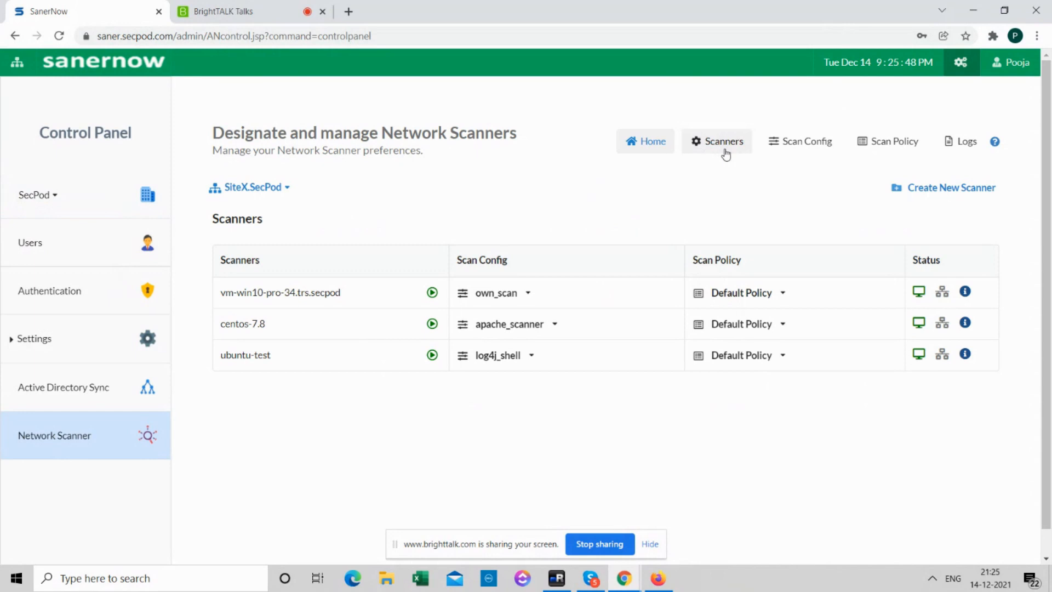
- Review the network scanner's designated scanners, scan configurations and scan policies
{"action": "left_click", "coordinate": [726, 154]}
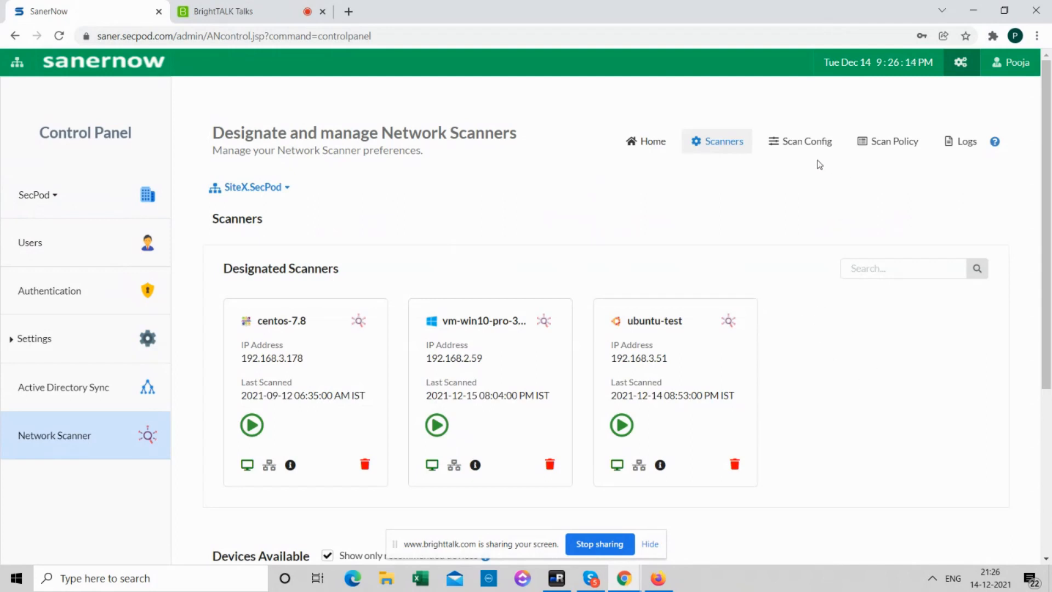
{"action": "left_click", "coordinate": [799, 153]}
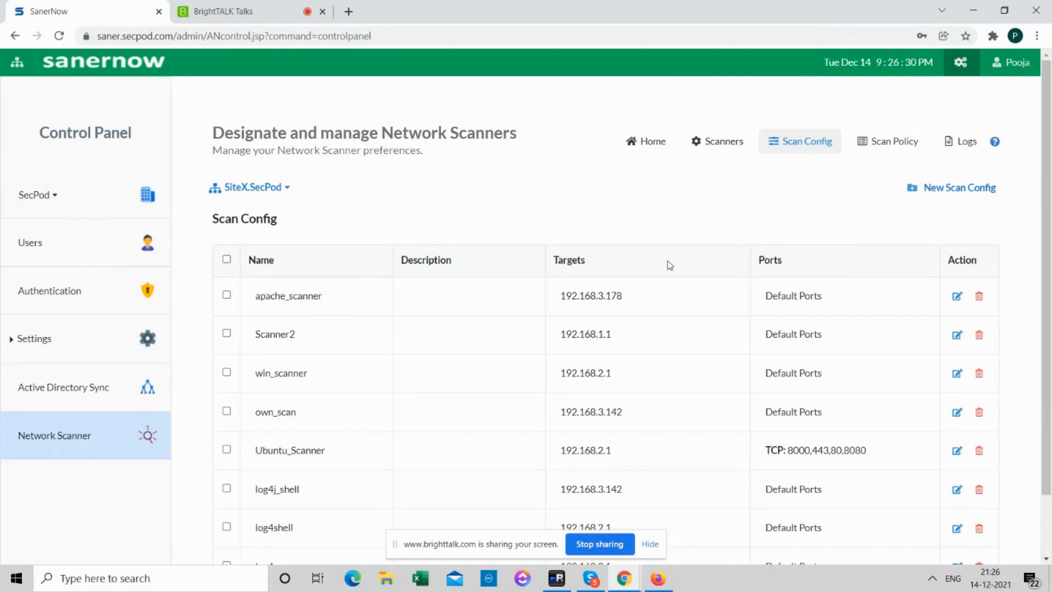
{"action": "left_click", "coordinate": [884, 158]}
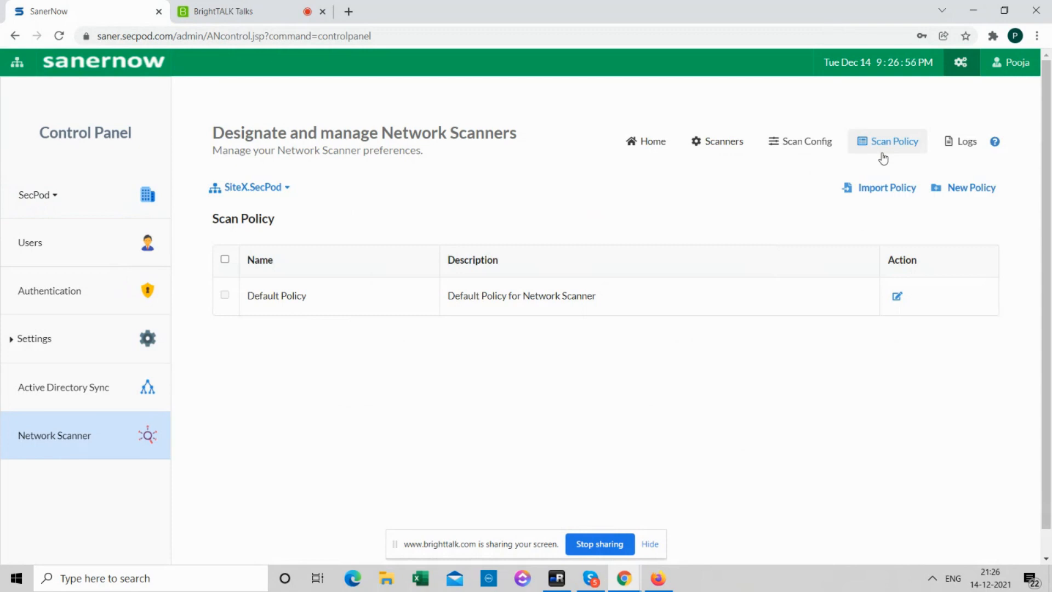
- Edit the Default Policy, find the Log4j Library Remote Code Execution Vulnerability script using log4j, and continue to Script Preferences
{"action": "left_click", "coordinate": [897, 294]}
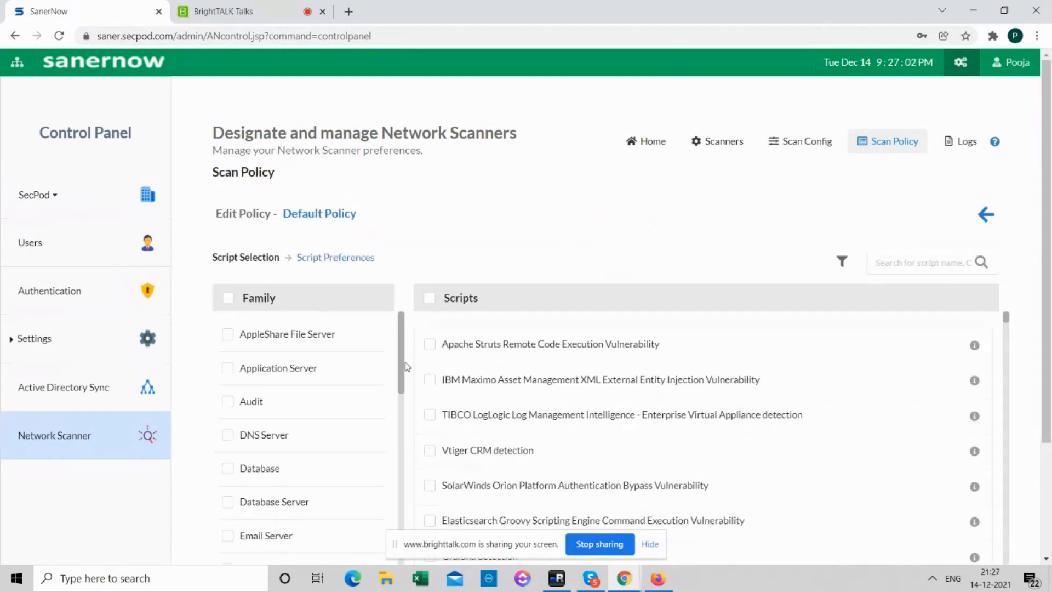
{"action": "left_click_drag", "start_coordinate": [402, 367], "coordinate": [402, 537]}
{"action": "scroll", "coordinate": [721, 306], "scroll_direction": "down", "scroll_amount": 2}
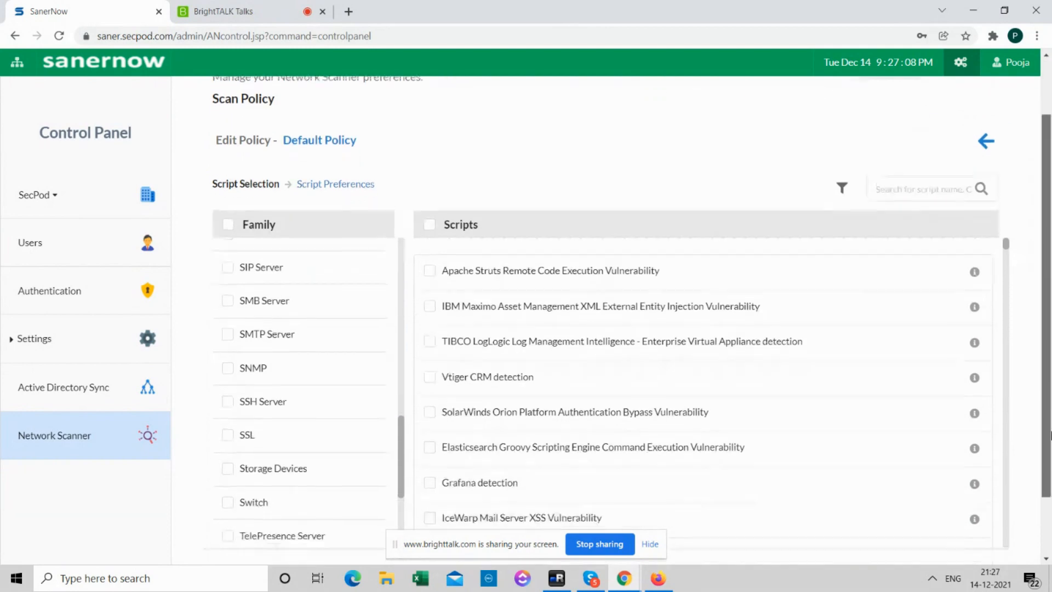
{"action": "key", "text": "ctrl+f"}
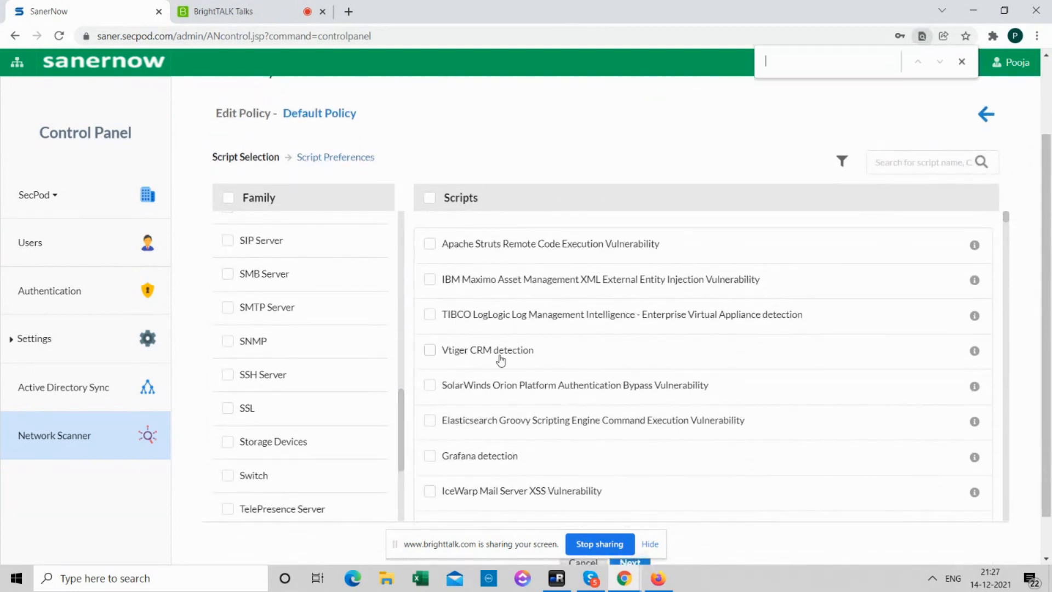
{"action": "type", "text": "log4j"}
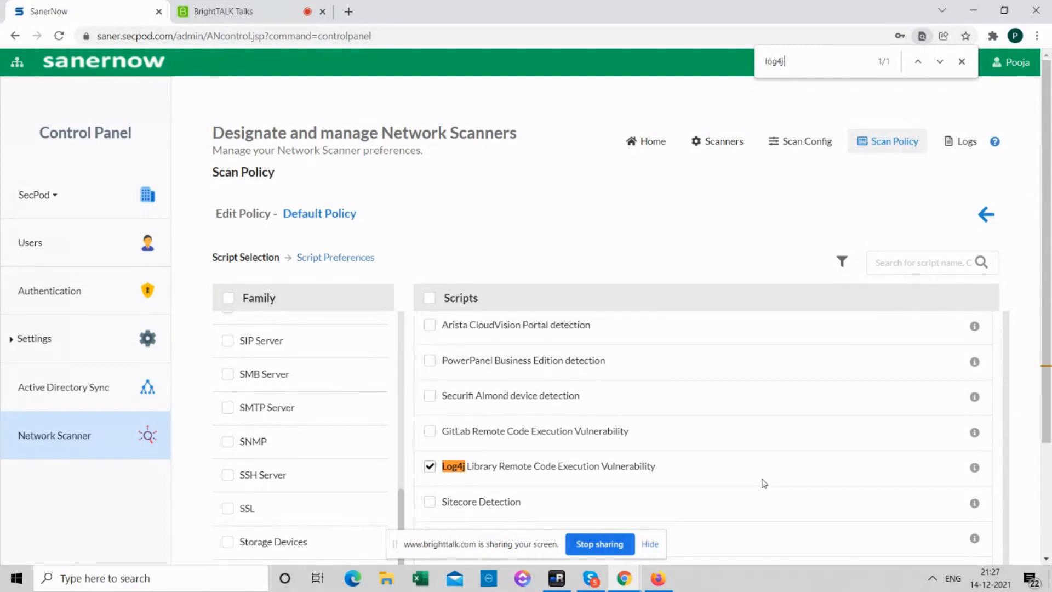
{"action": "scroll", "coordinate": [1010, 475], "scroll_direction": "down", "scroll_amount": 3}
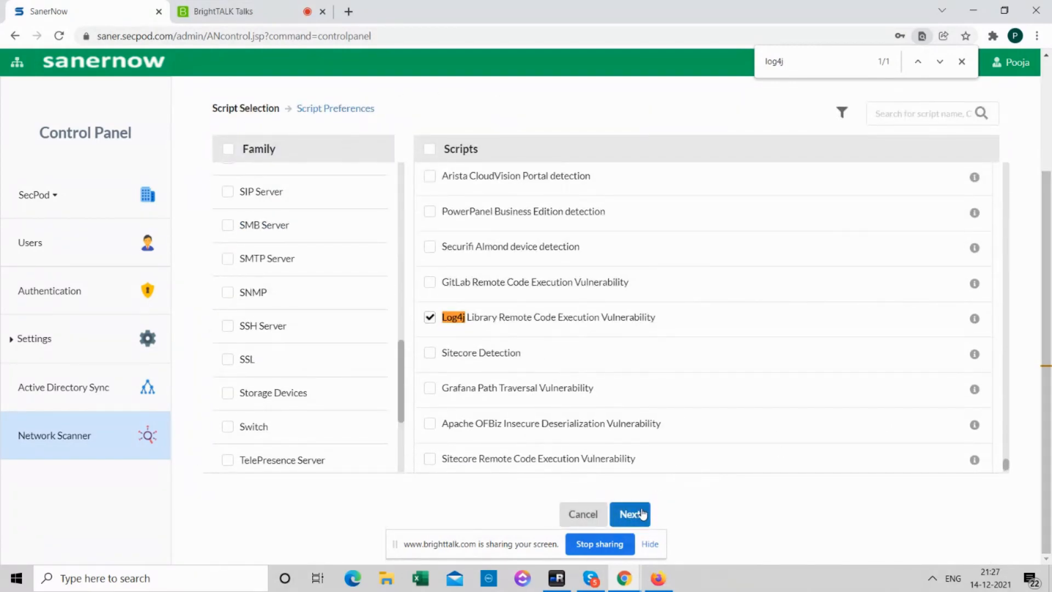
{"action": "left_click", "coordinate": [642, 514]}
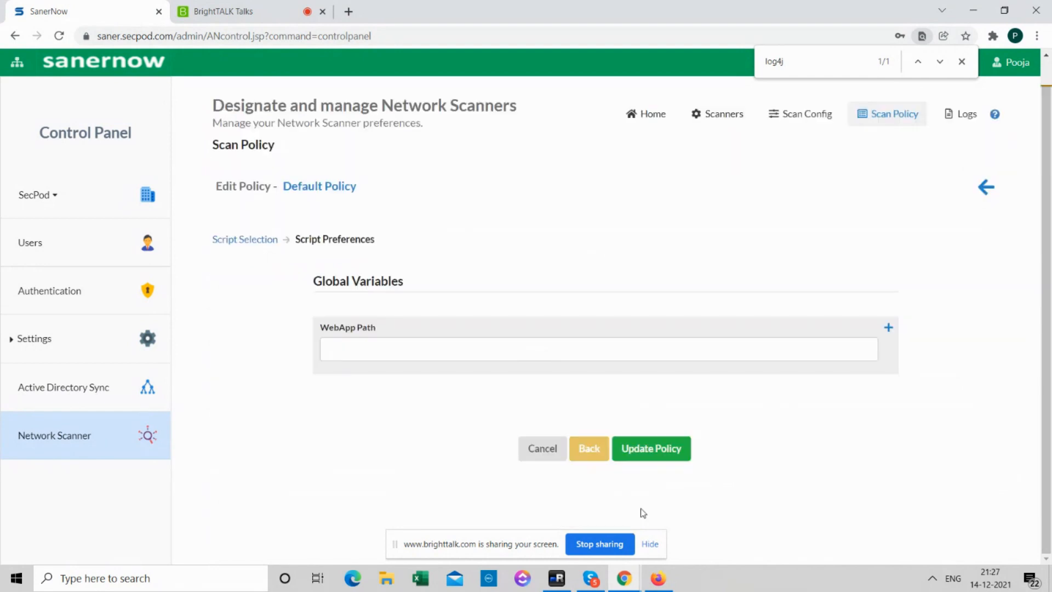
- Save the Default Policy and start a new scanner that designates ubuntu-20.04-x64 to perform the network scan
{"action": "left_click", "coordinate": [680, 456]}
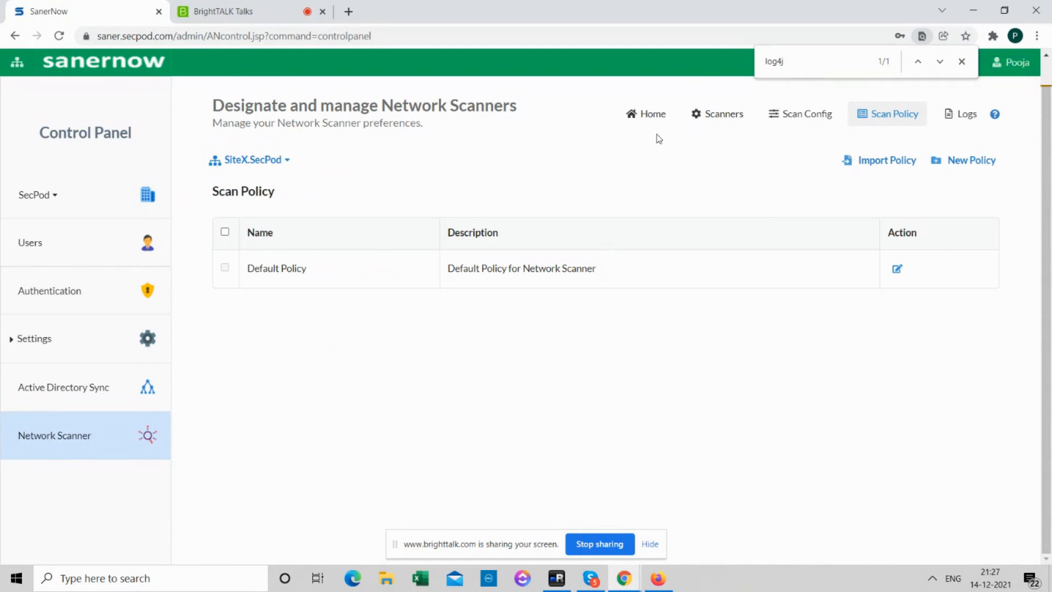
{"action": "left_click", "coordinate": [641, 124]}
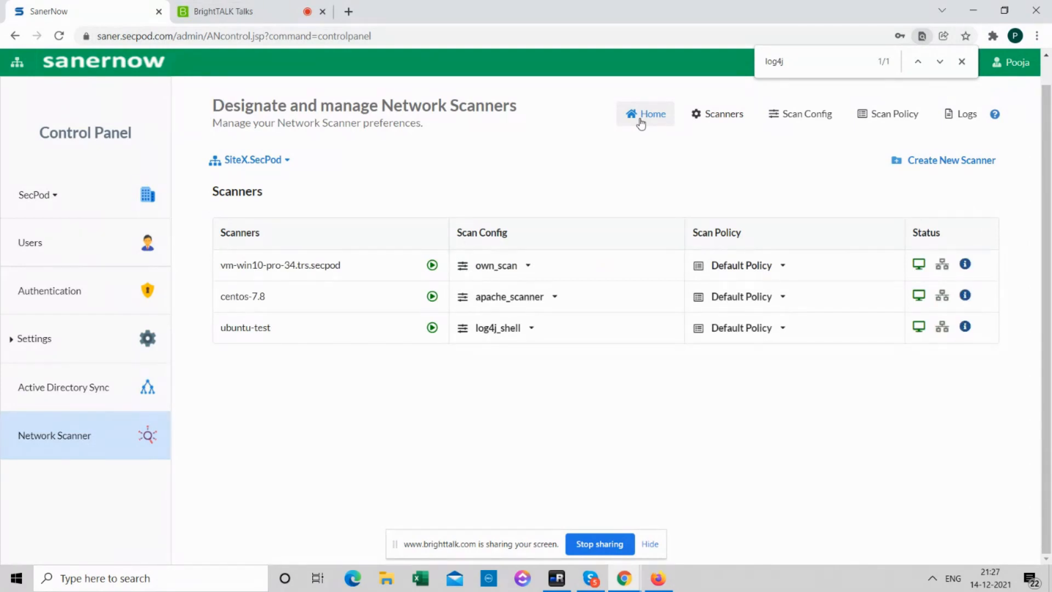
{"action": "left_click", "coordinate": [948, 159]}
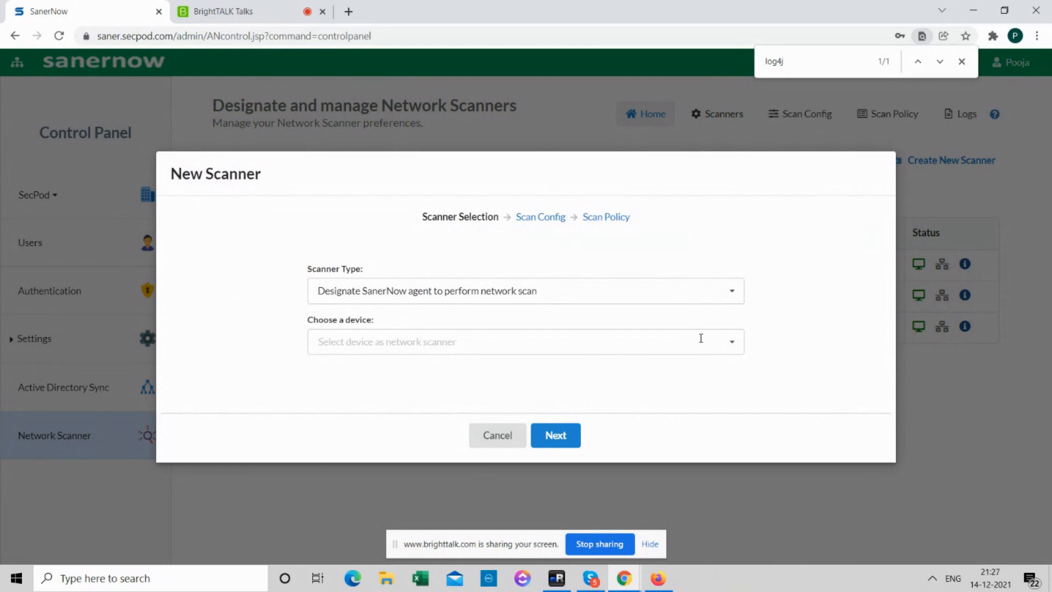
{"action": "left_click", "coordinate": [727, 348]}
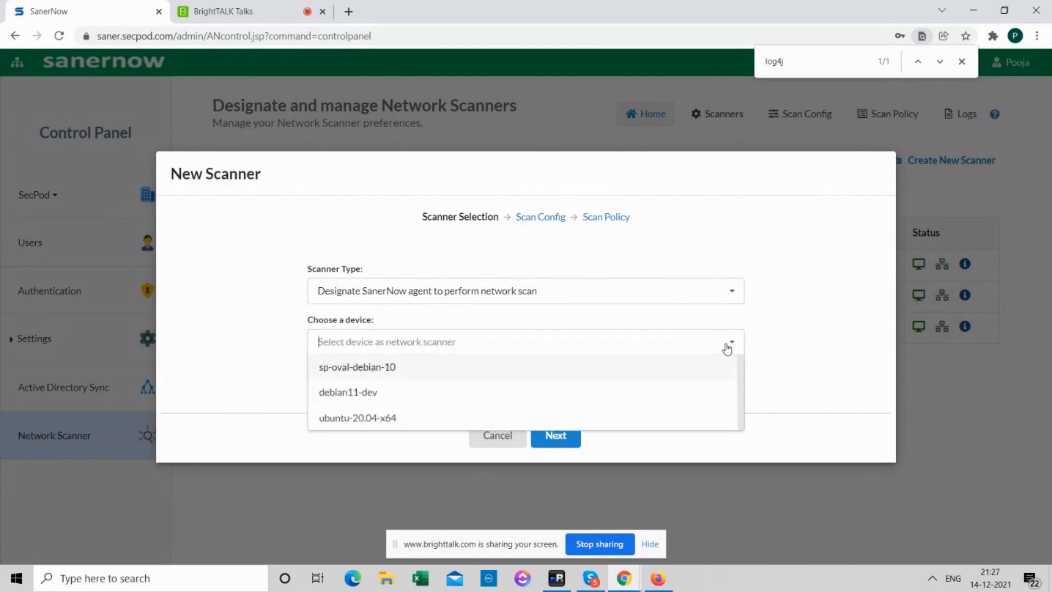
{"action": "left_click", "coordinate": [402, 417]}
{"action": "left_click", "coordinate": [570, 433]}
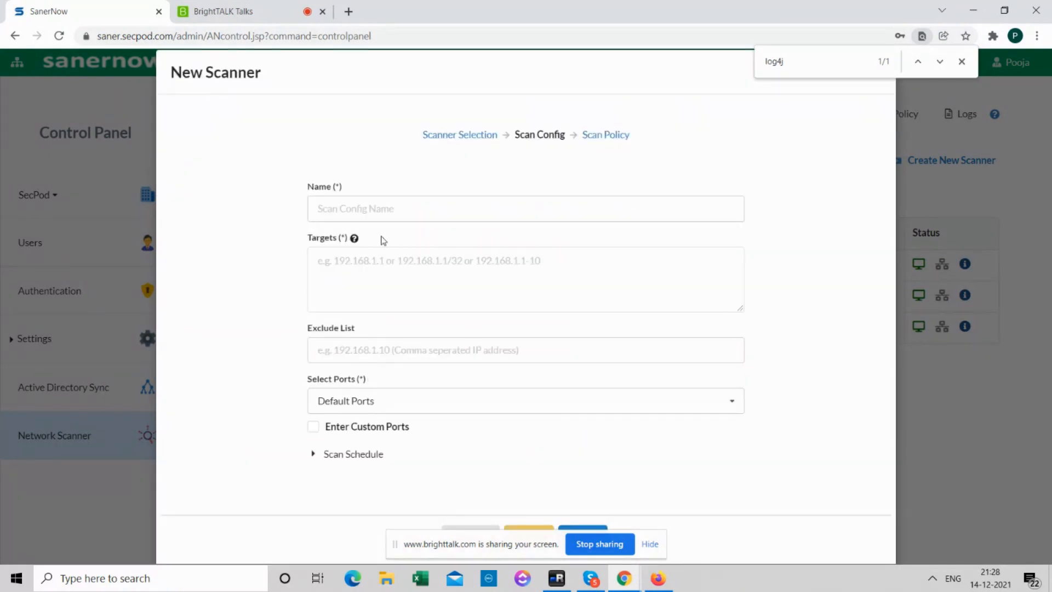
- Name the scan configuration log4j_shell and set its target to 192.168.1.132
{"action": "left_click", "coordinate": [358, 219]}
{"action": "type", "text": "log4j_shell"}
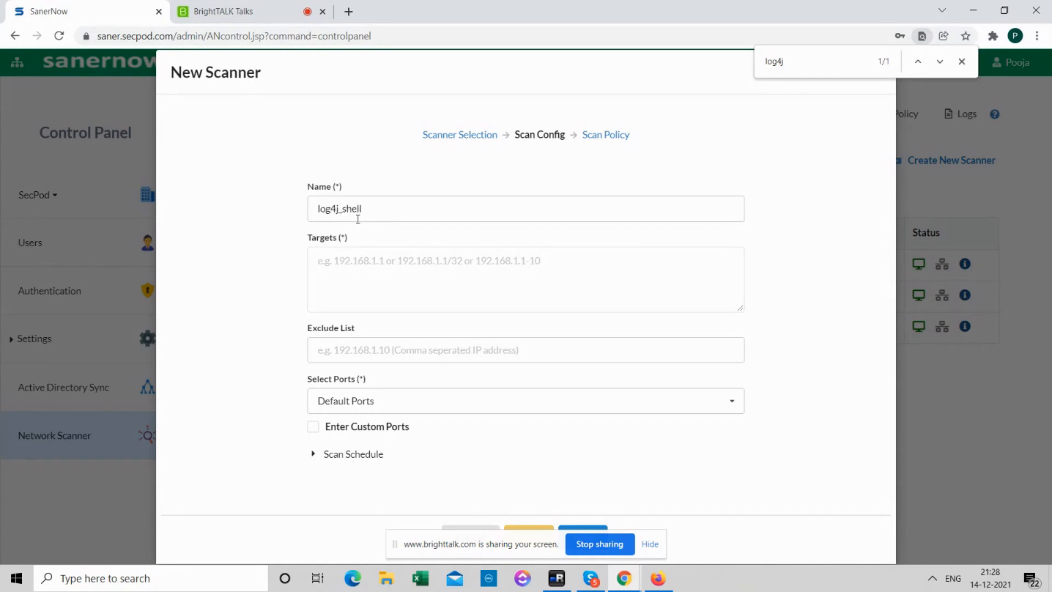
{"action": "left_click", "coordinate": [385, 269]}
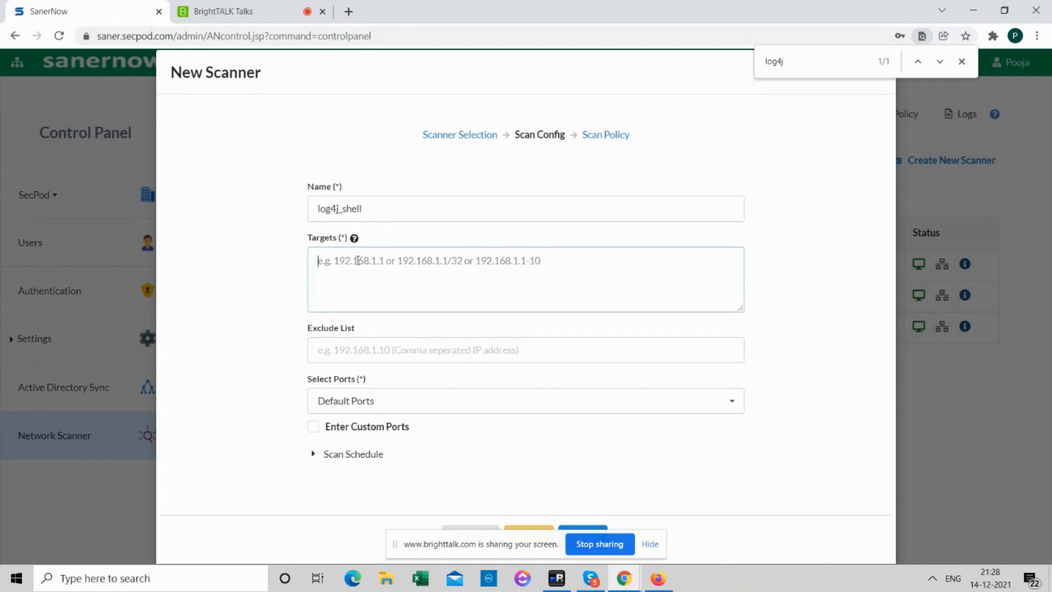
{"action": "type", "text": "192.168"}
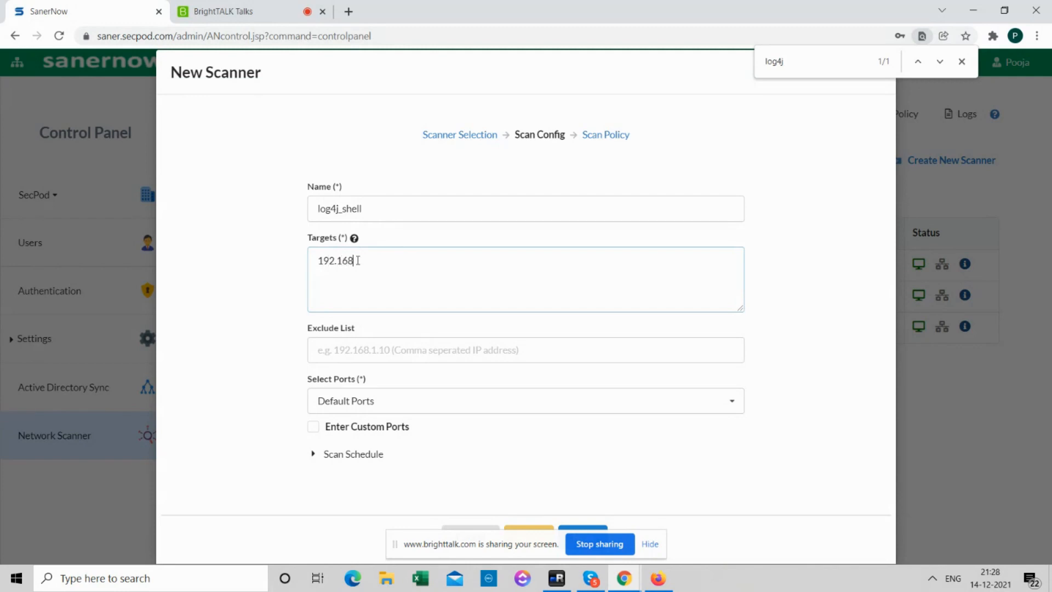
{"action": "type", "text": ".1.132"}
{"action": "left_click", "coordinate": [386, 348]}
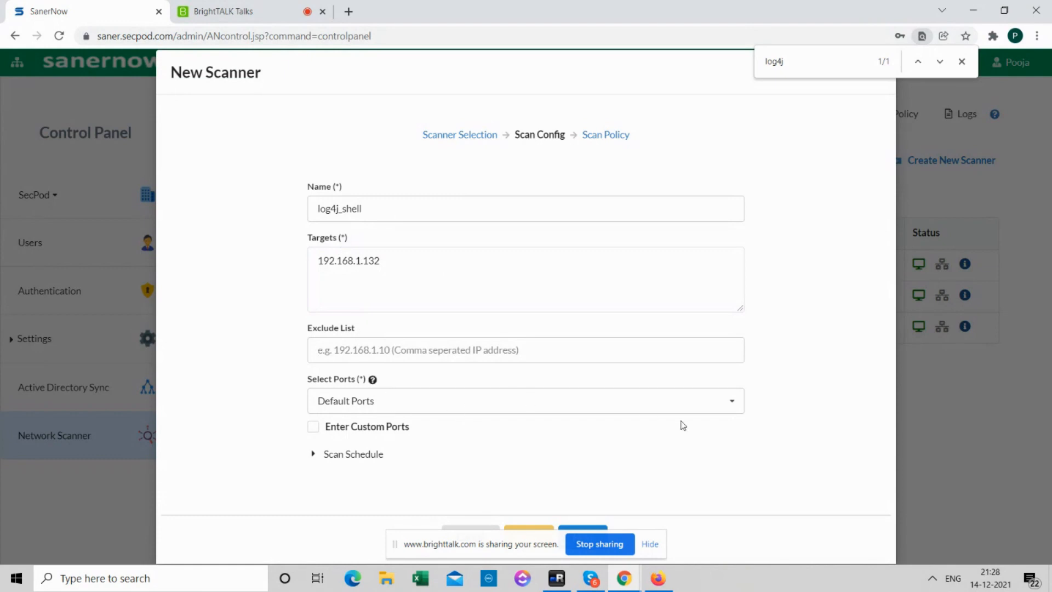
- Review the available port presets and the help listing which ports the default set scans
{"action": "left_click", "coordinate": [737, 403]}
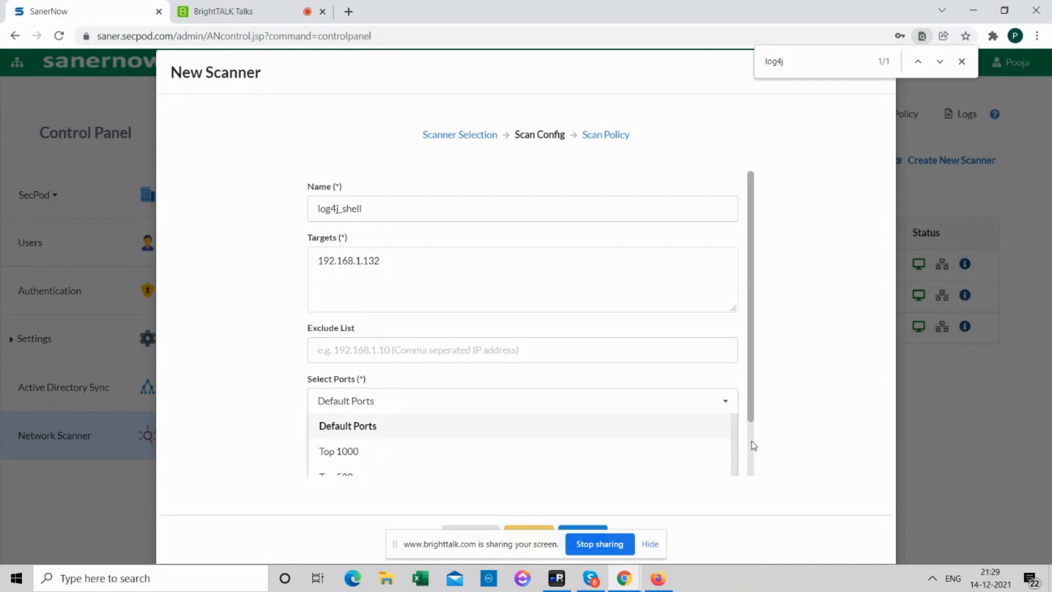
{"action": "scroll", "coordinate": [752, 443], "scroll_direction": "down", "scroll_amount": 2}
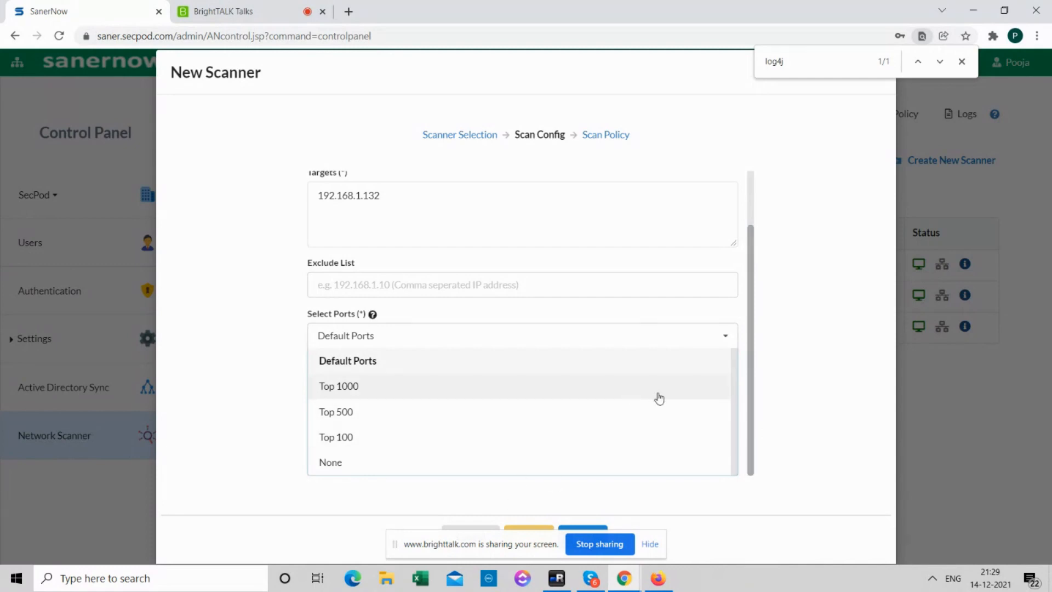
{"action": "left_click", "coordinate": [370, 316]}
{"action": "scroll", "coordinate": [372, 321], "scroll_direction": "up", "scroll_amount": 2}
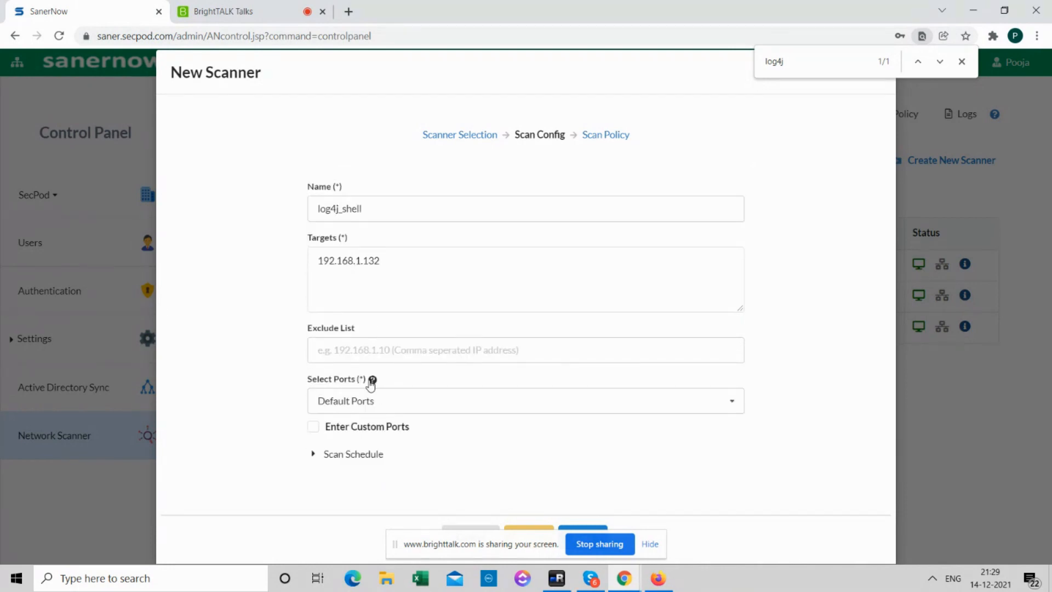
{"action": "left_click", "coordinate": [372, 380]}
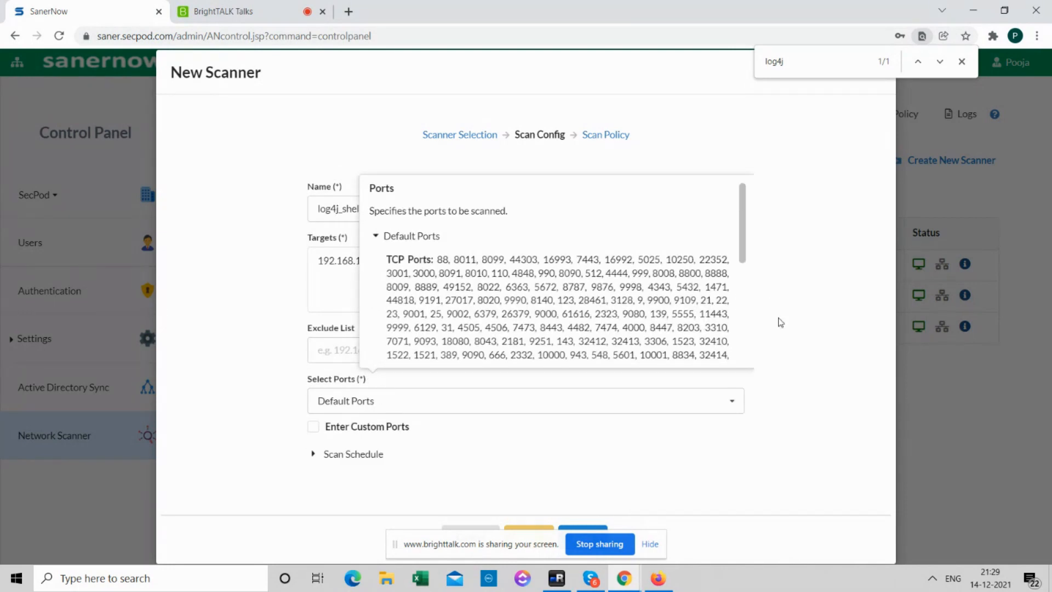
{"action": "left_click", "coordinate": [812, 371]}
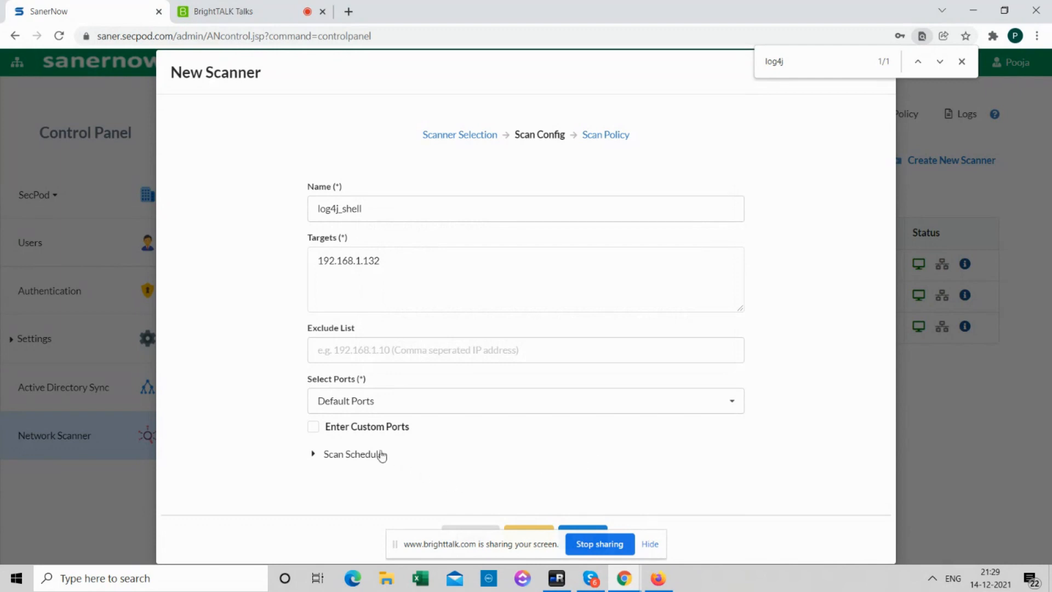
- Try setting the ports to None with custom ports enabled, and switch back to Default Ports without custom ports
{"action": "left_click", "coordinate": [414, 413]}
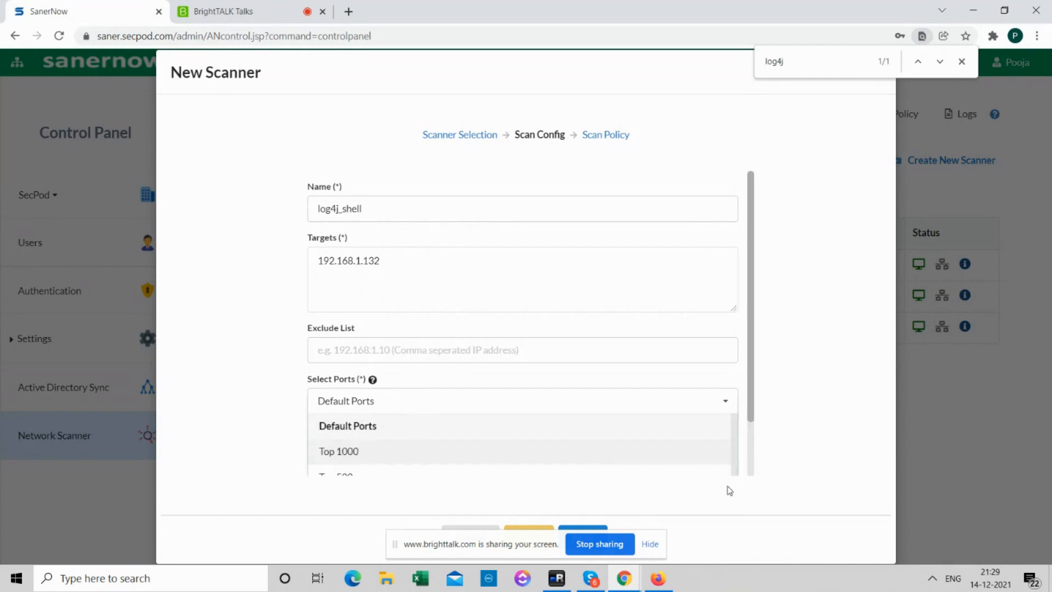
{"action": "scroll", "coordinate": [751, 474], "scroll_direction": "down", "scroll_amount": 2}
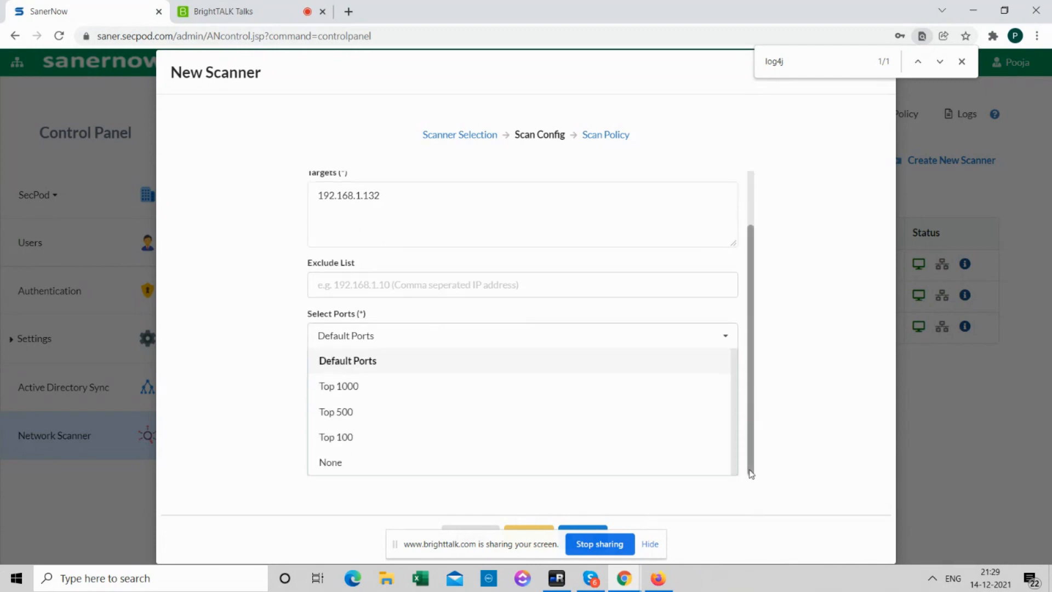
{"action": "left_click", "coordinate": [638, 476]}
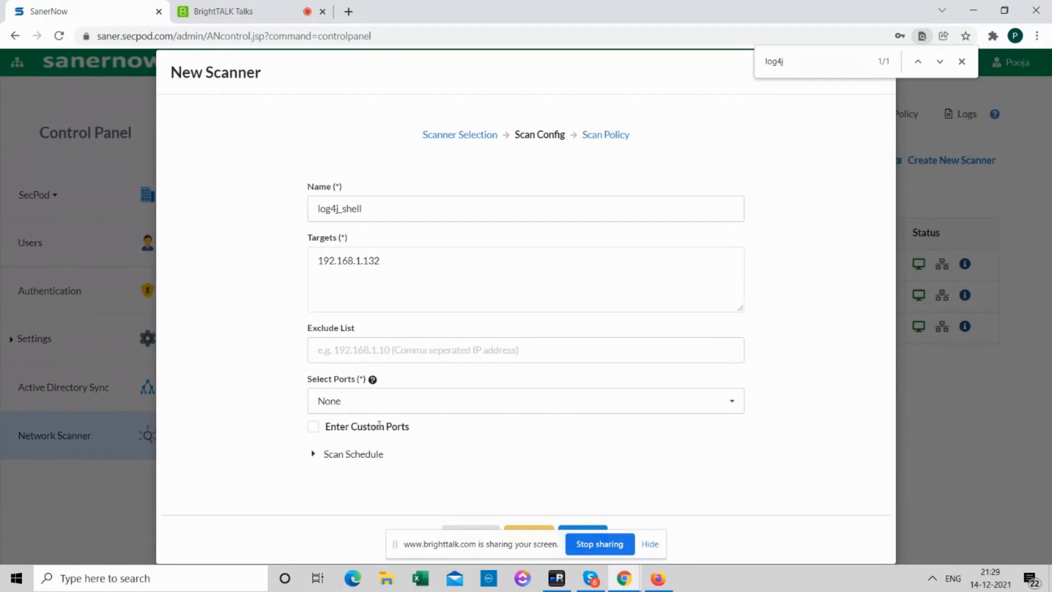
{"action": "left_click", "coordinate": [319, 427]}
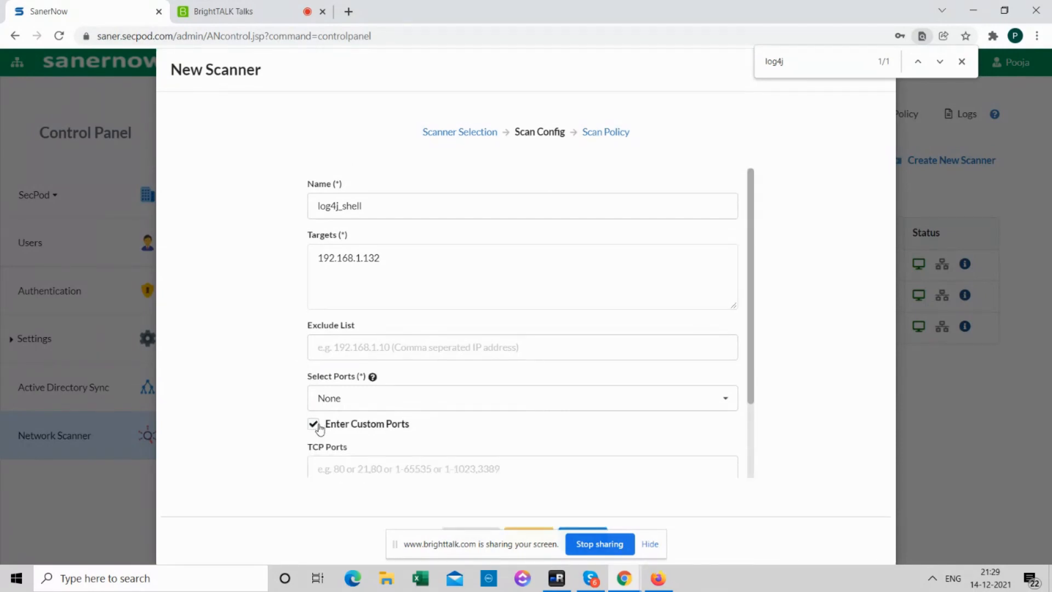
{"action": "left_click", "coordinate": [313, 426]}
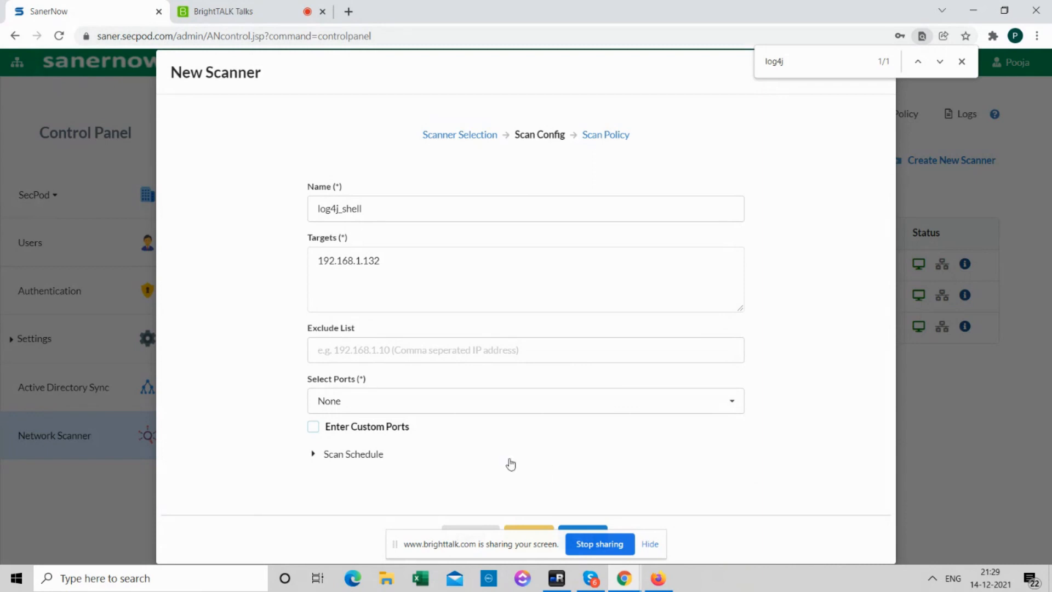
{"action": "left_click", "coordinate": [411, 401]}
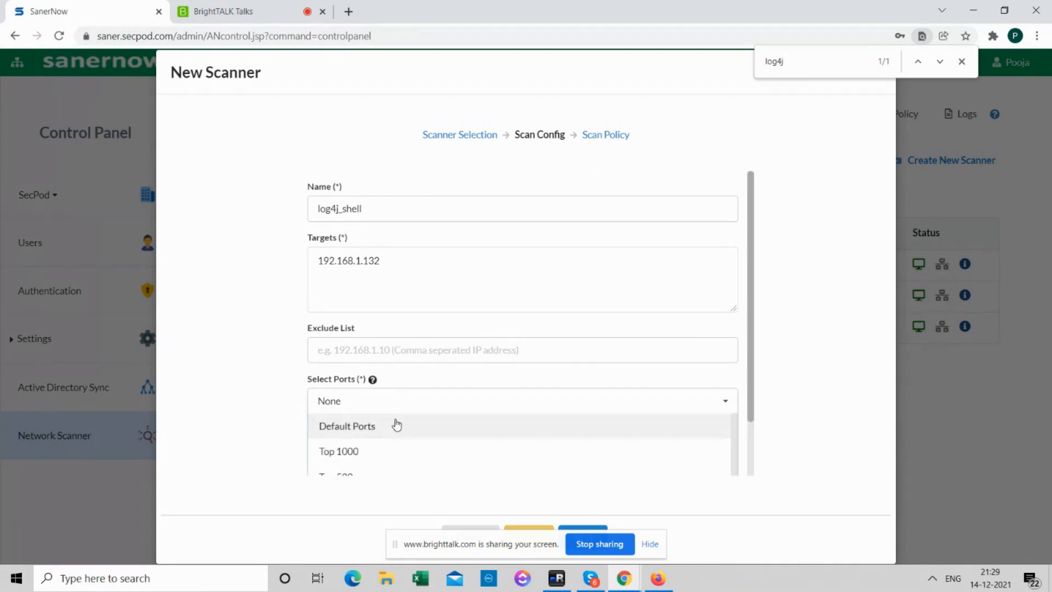
{"action": "left_click", "coordinate": [397, 425]}
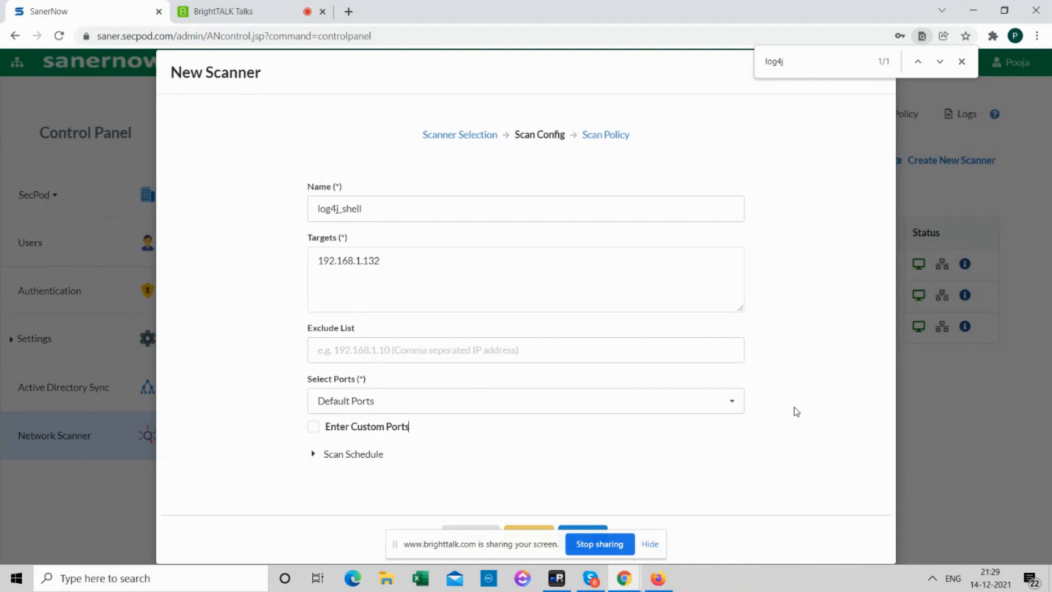
- Check the scan schedule options and try to continue to the scan policy selection
{"action": "left_click", "coordinate": [323, 454]}
{"action": "scroll", "coordinate": [748, 423], "scroll_direction": "down", "scroll_amount": 1}
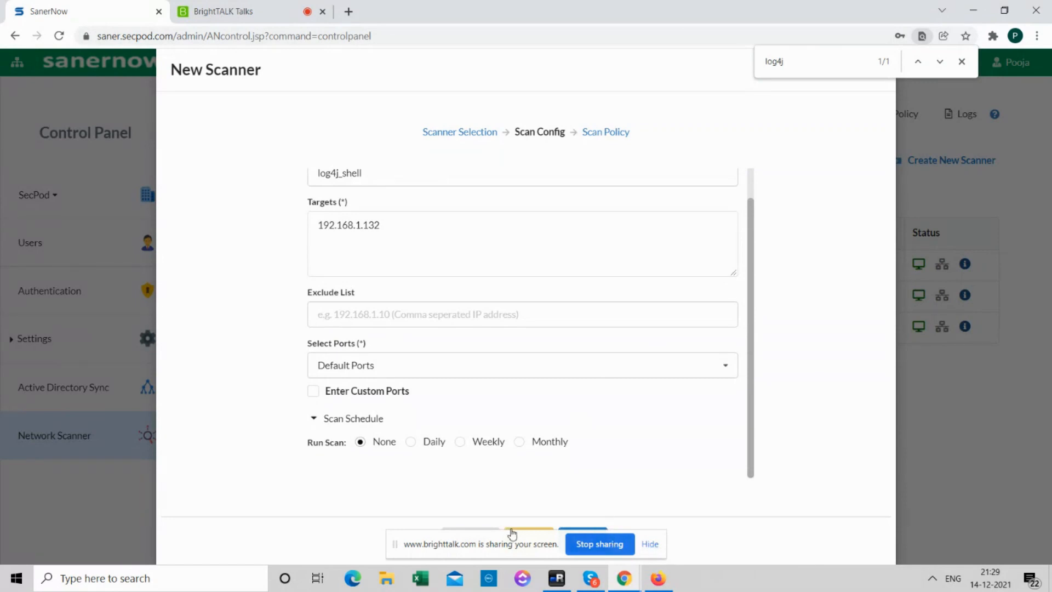
{"action": "left_click", "coordinate": [583, 529]}
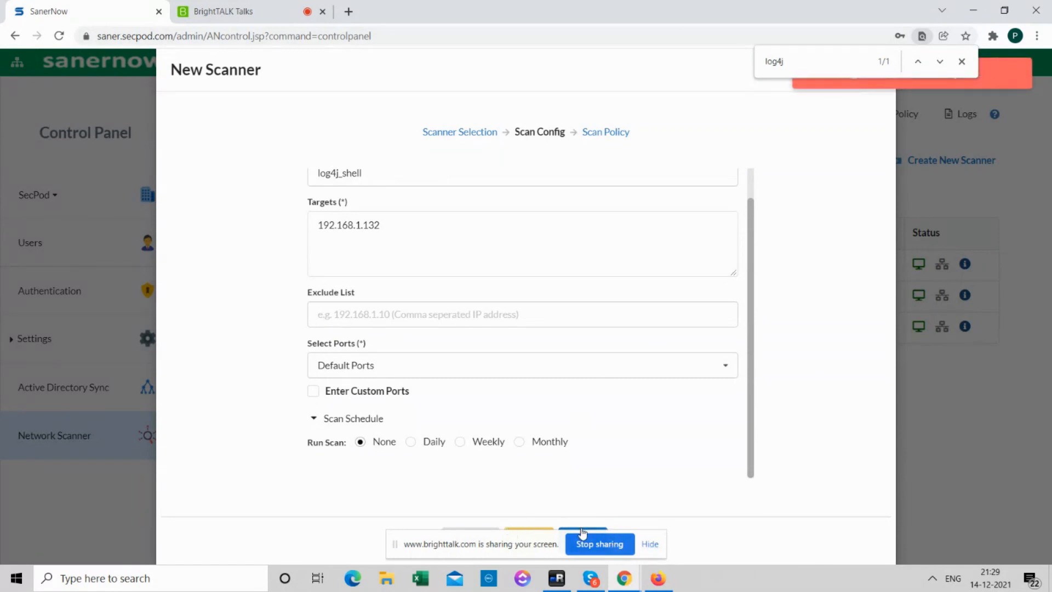
- Rename the scan configuration to log4j_shell1412 and create the scanner with the Default Policy
{"action": "left_click", "coordinate": [963, 61]}
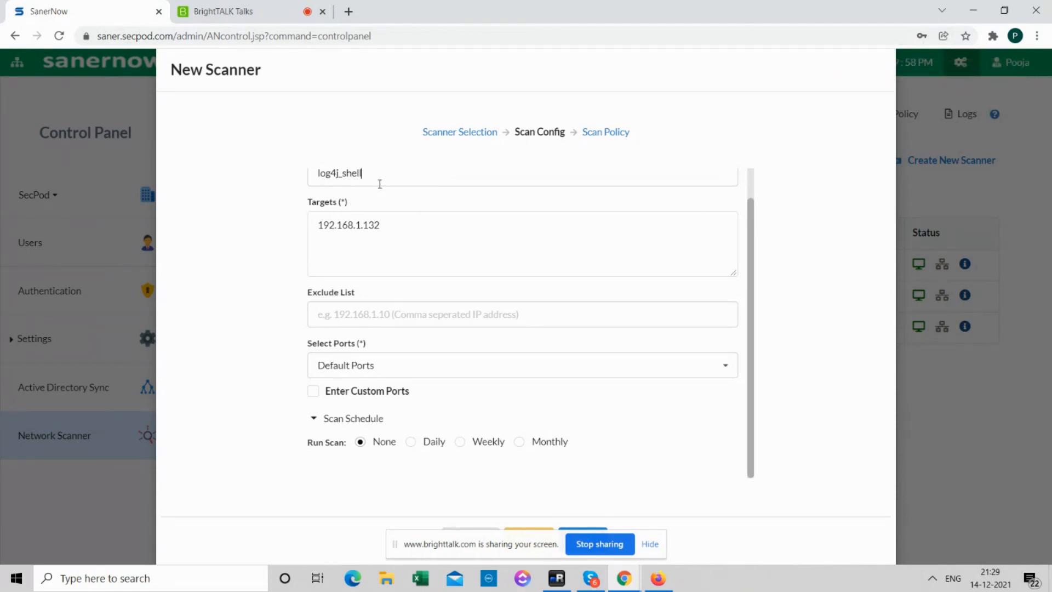
{"action": "type", "text": "1412"}
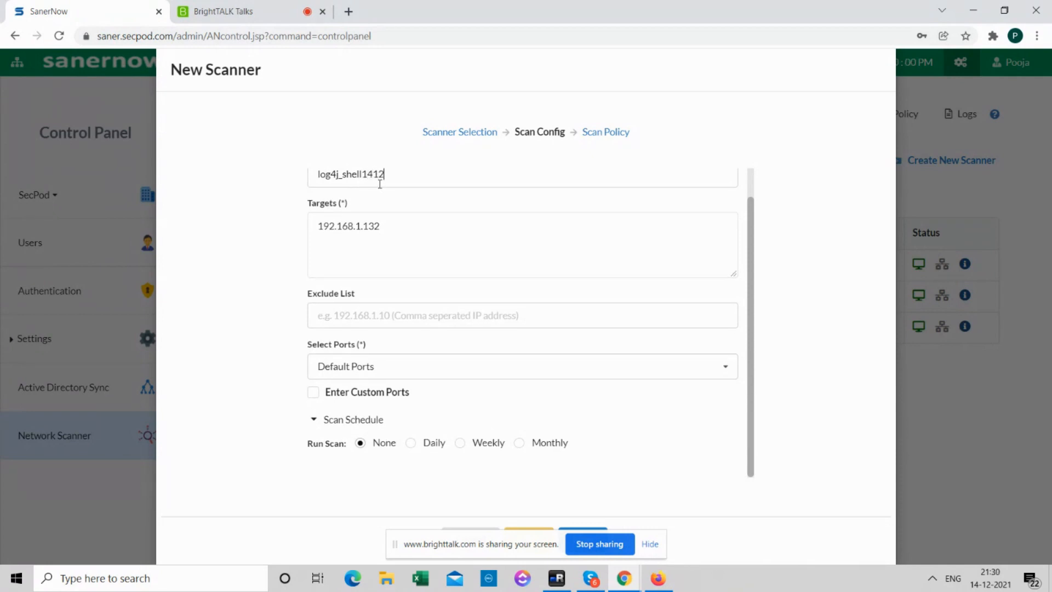
{"action": "left_click", "coordinate": [600, 530]}
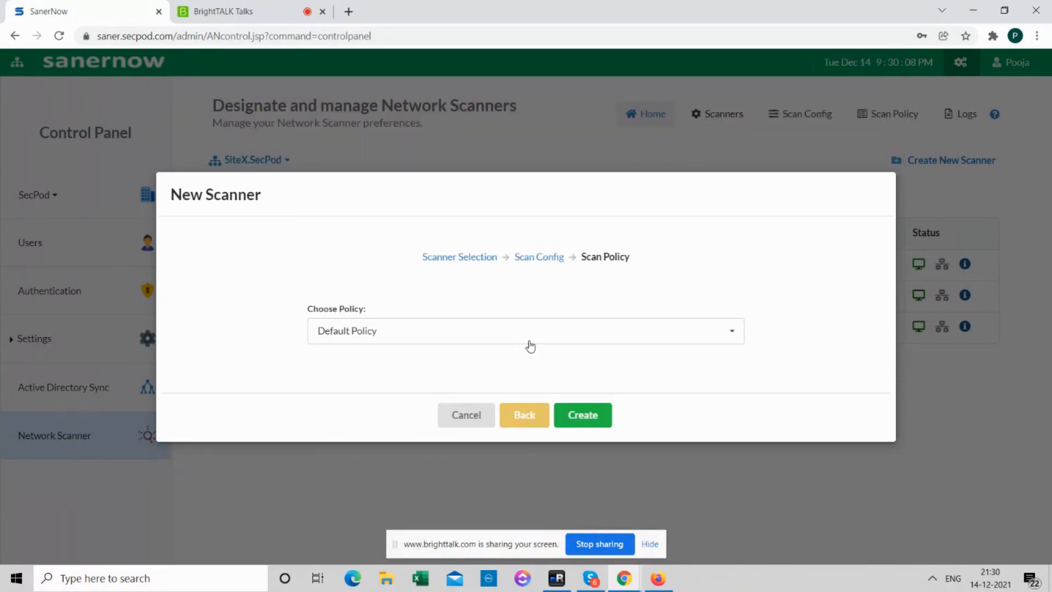
{"action": "left_click", "coordinate": [575, 410]}
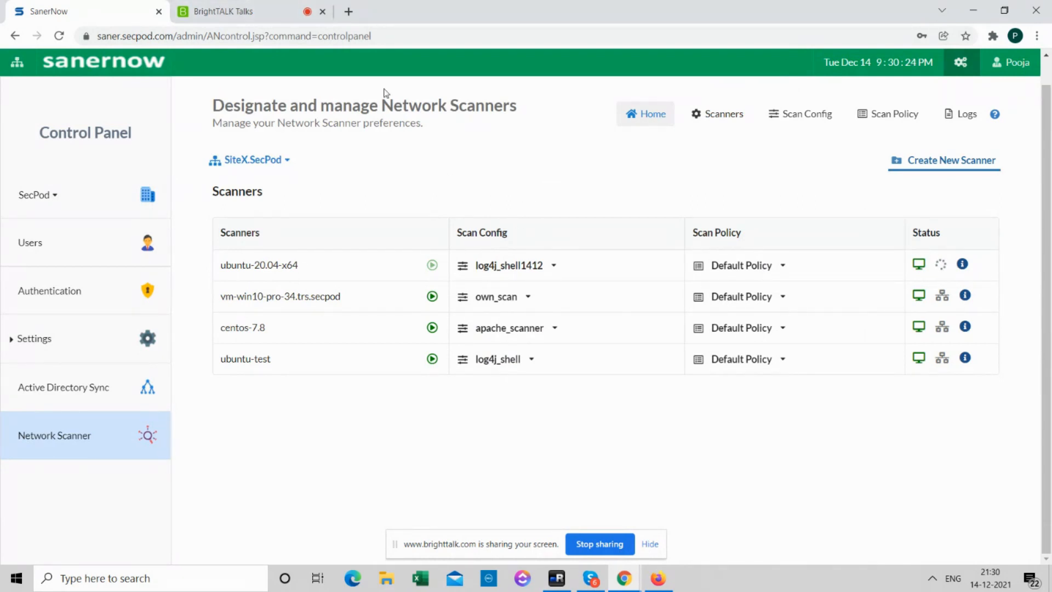
- Switch to the SiteX.SecPod site and open the vulnerabilities of the managed device 192.168.3.142
{"action": "left_click", "coordinate": [12, 61]}
{"action": "left_click", "coordinate": [263, 191]}
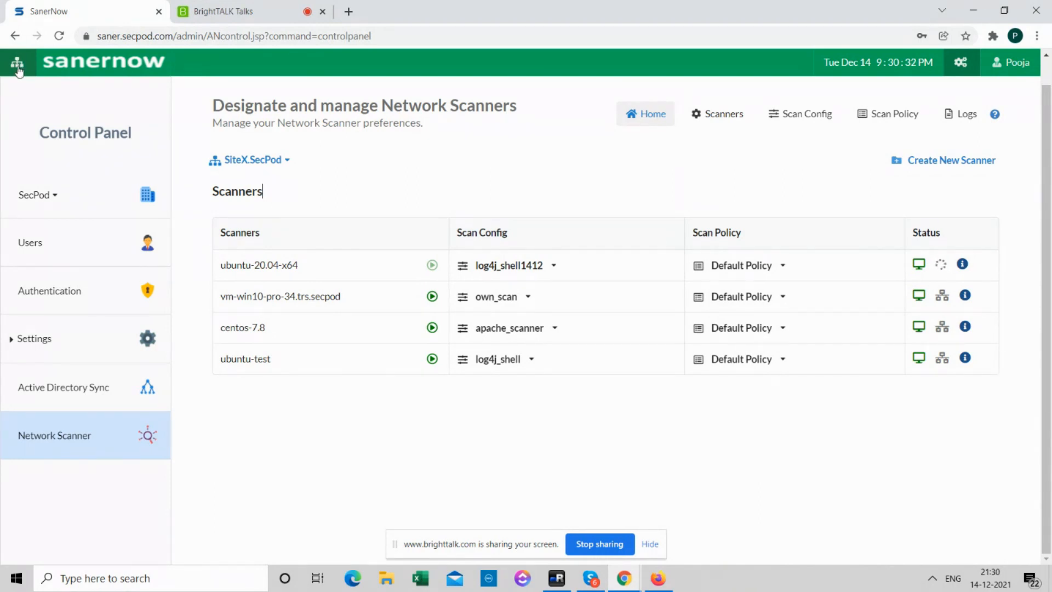
{"action": "left_click", "coordinate": [17, 66]}
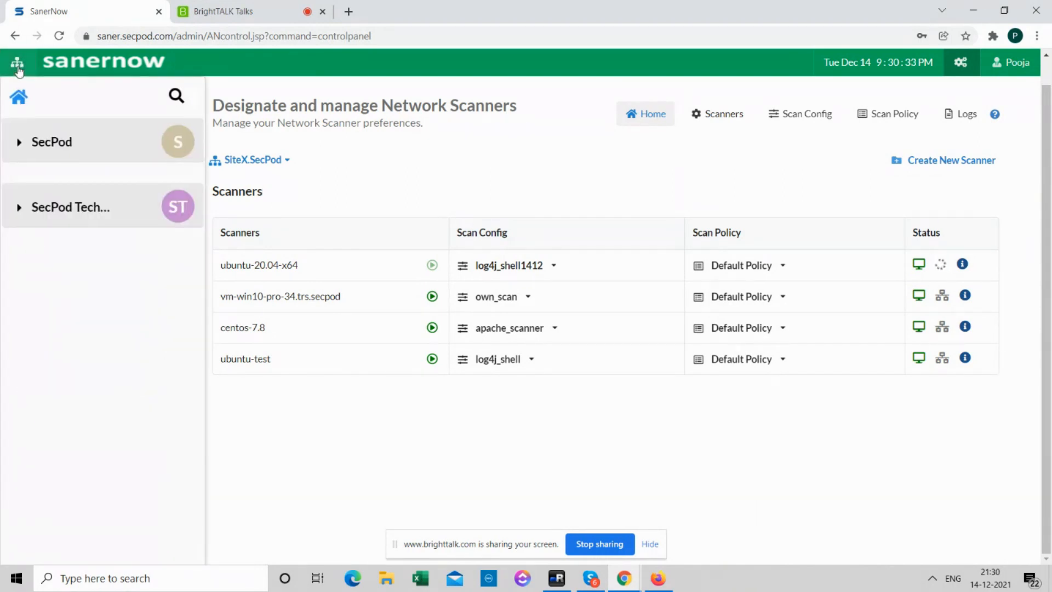
{"action": "left_click", "coordinate": [20, 129]}
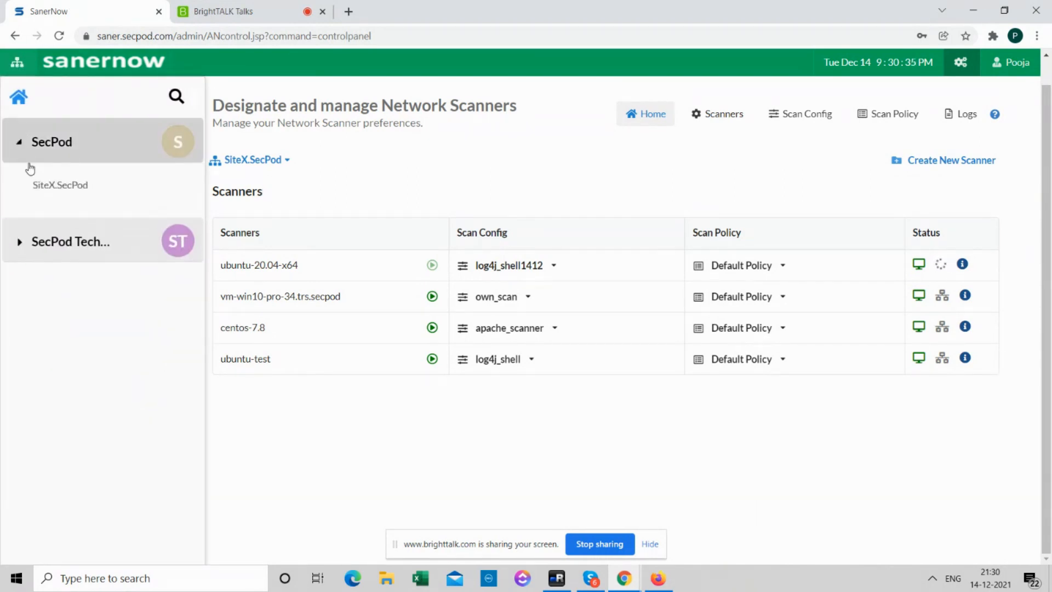
{"action": "left_click", "coordinate": [80, 189]}
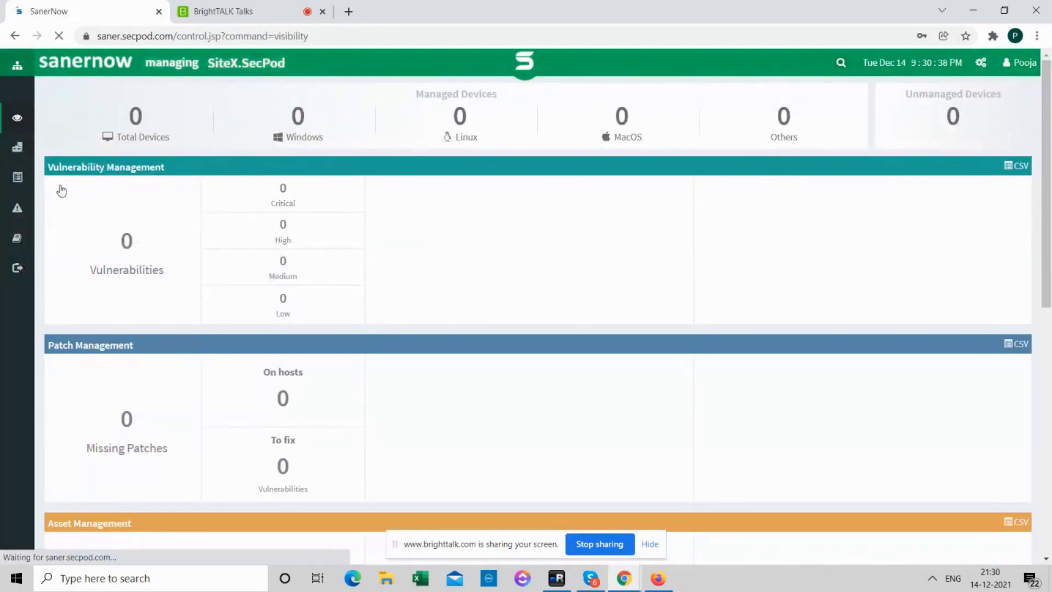
{"action": "left_click", "coordinate": [55, 173]}
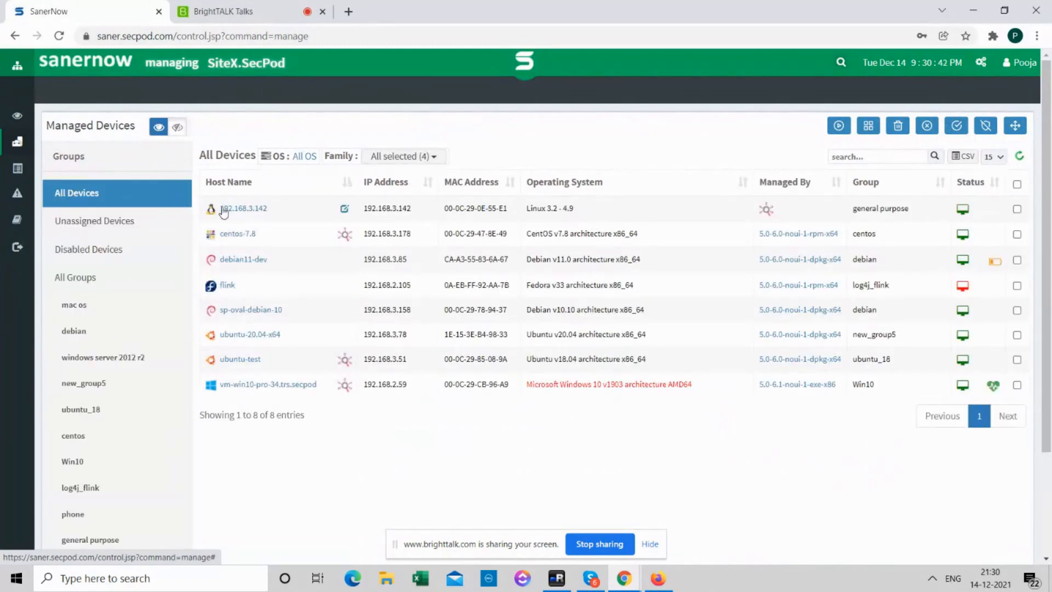
{"action": "left_click", "coordinate": [230, 213]}
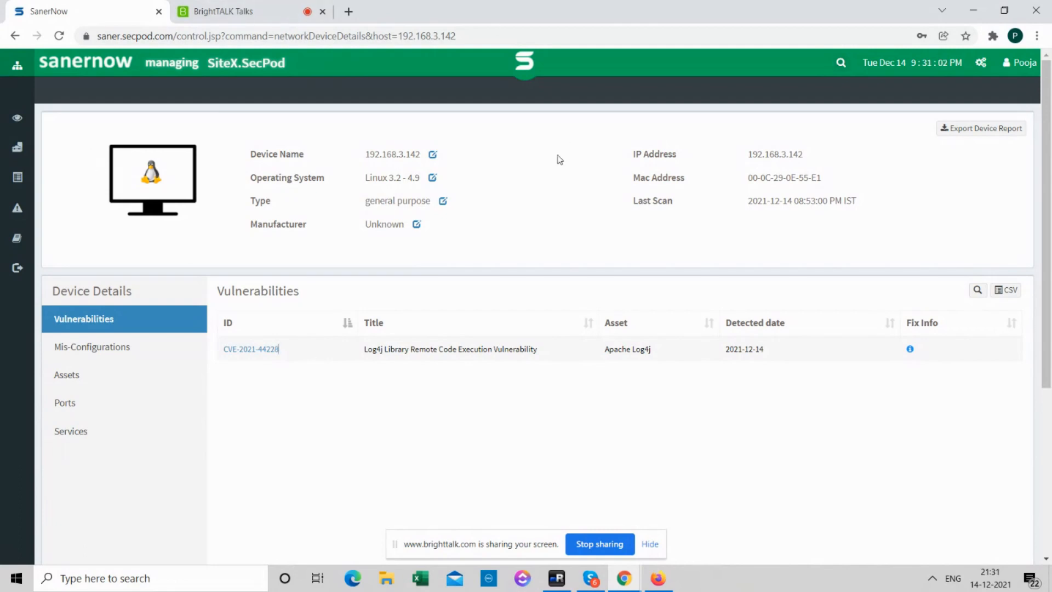
- Open the Patch Management module for the SiteX.SecPod site
{"action": "left_click", "coordinate": [523, 77]}
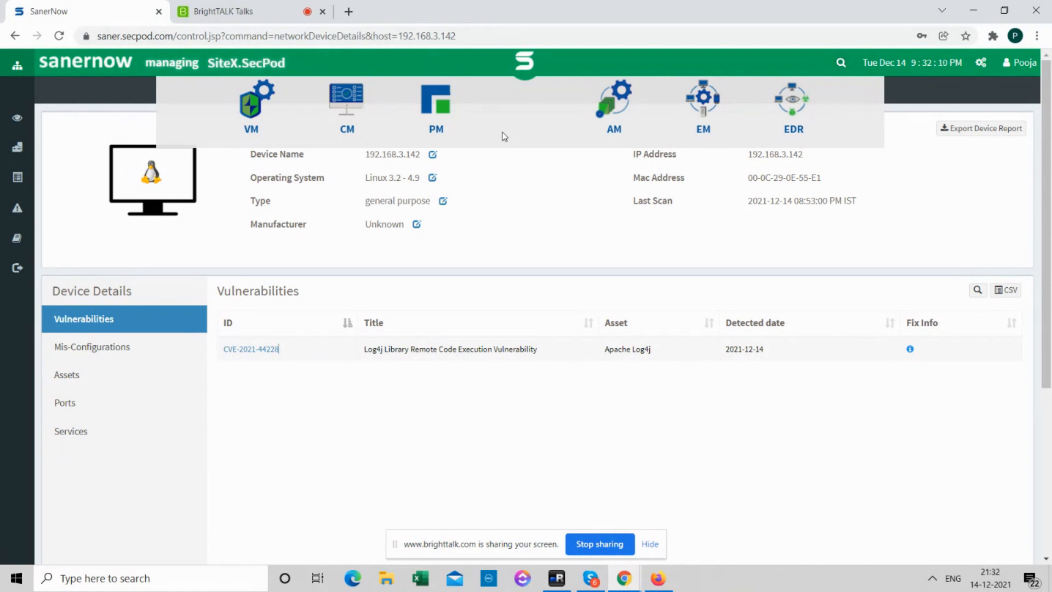
{"action": "left_click", "coordinate": [436, 121]}
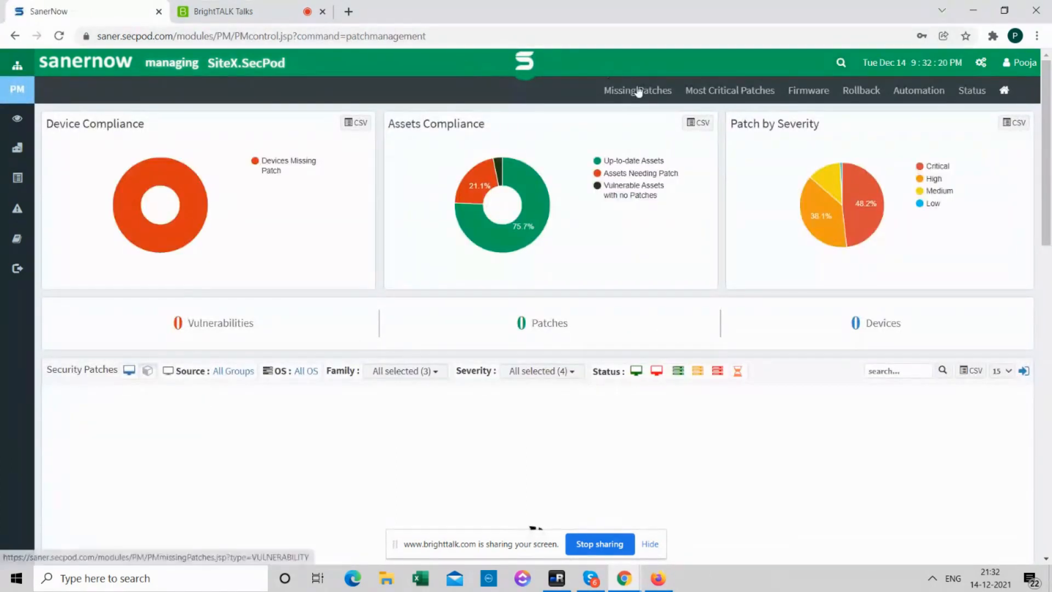
- Open the most critical patches and limit the asset source to debian11-dev in the debian group
{"action": "left_click", "coordinate": [731, 92]}
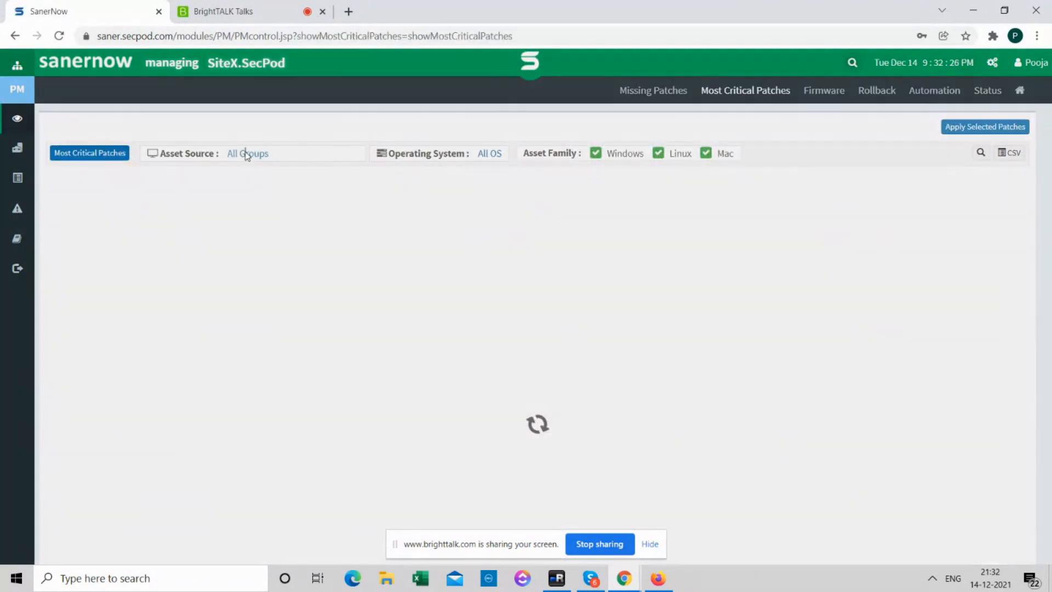
{"action": "left_click", "coordinate": [247, 155]}
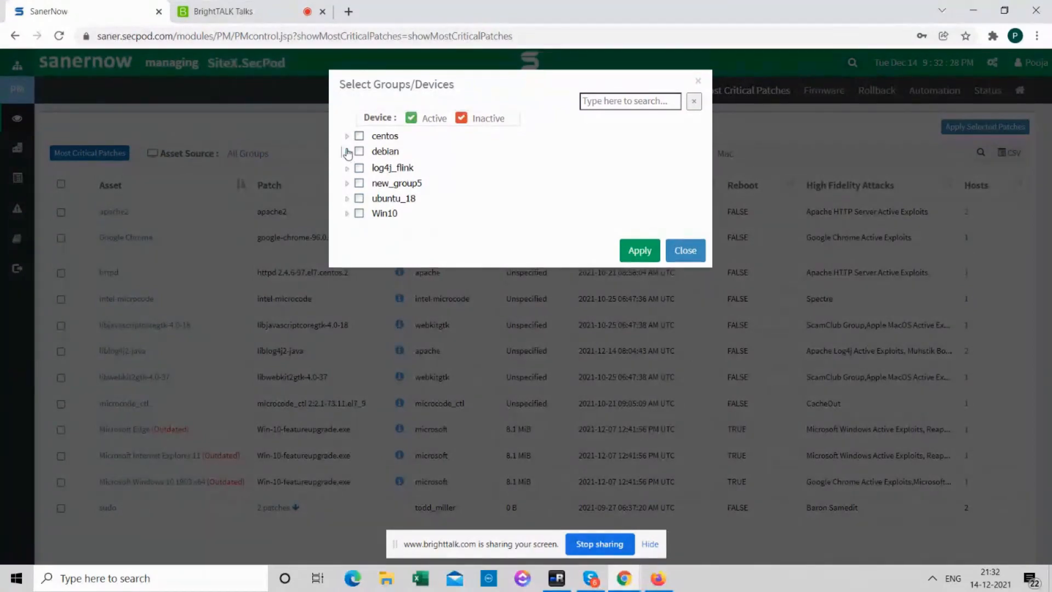
{"action": "left_click", "coordinate": [347, 152]}
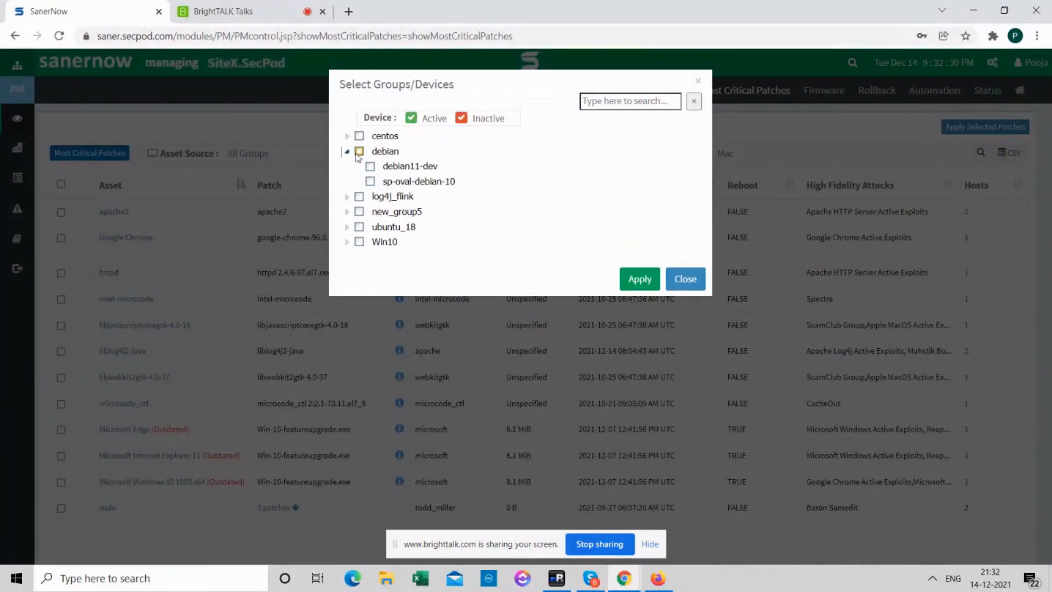
{"action": "left_click", "coordinate": [370, 166]}
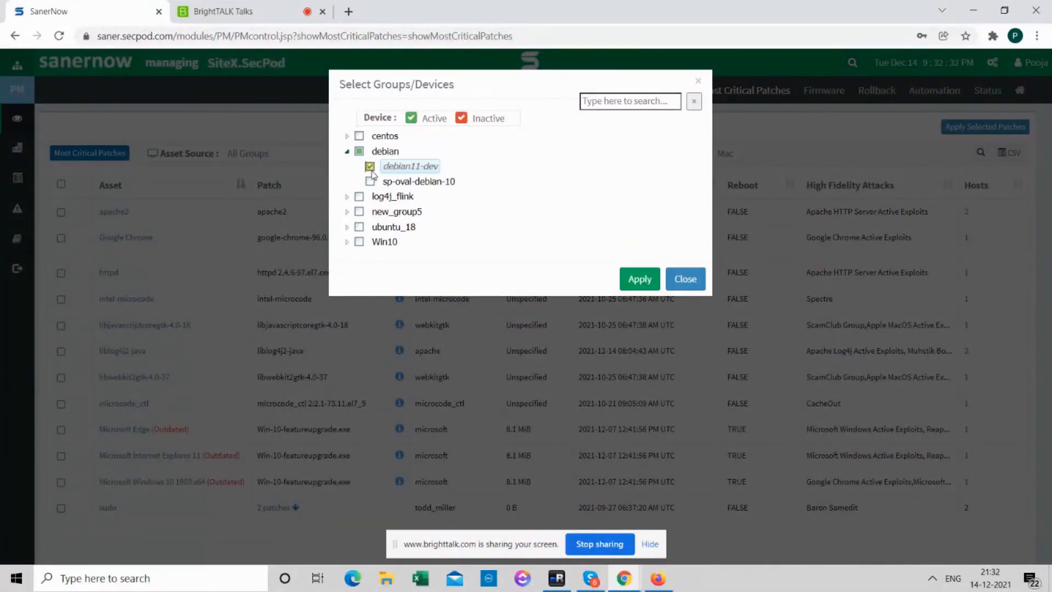
{"action": "left_click", "coordinate": [633, 284]}
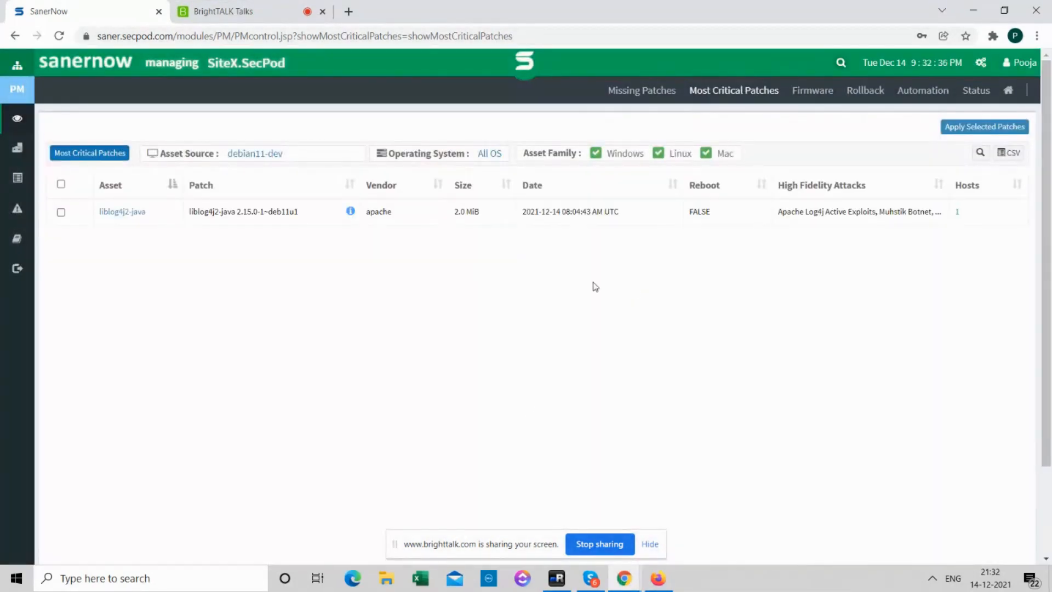
- Start a patching task for the liblog4j2-java patch and name it remediate_log4shell
{"action": "left_click", "coordinate": [61, 212]}
{"action": "left_click", "coordinate": [948, 127]}
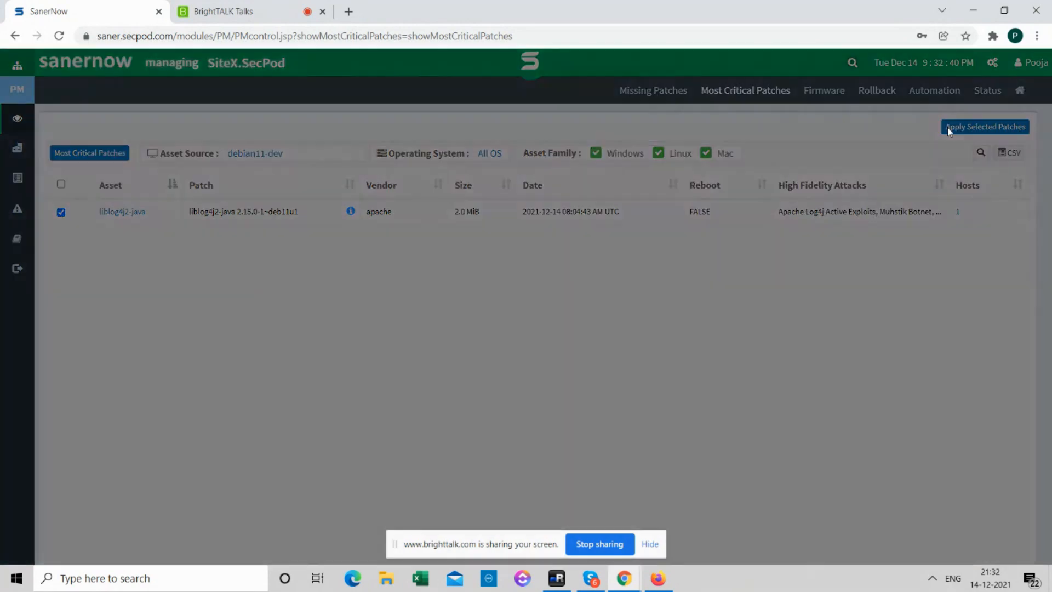
{"action": "left_click", "coordinate": [594, 145]}
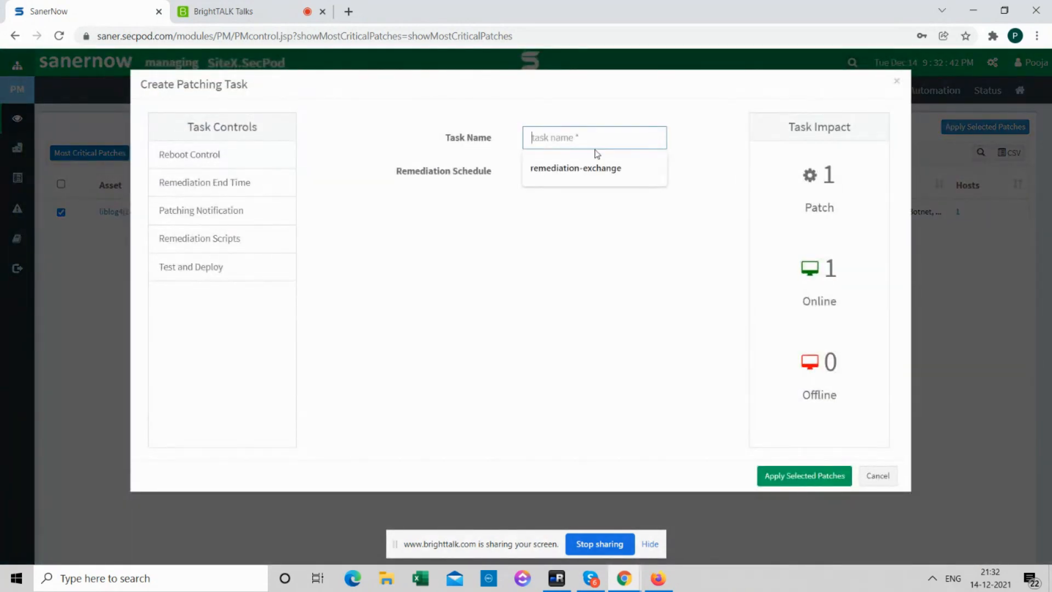
{"action": "type", "text": "ed"}
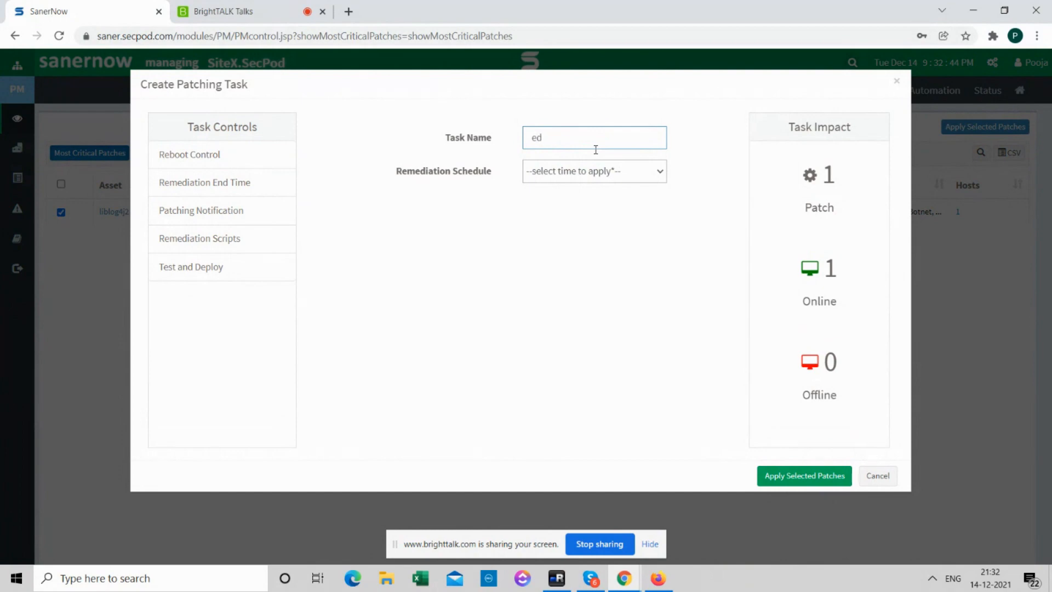
{"action": "key", "text": "BackSpace"}
{"action": "key", "text": "BackSpace"}
{"action": "type", "text": "remedia"}
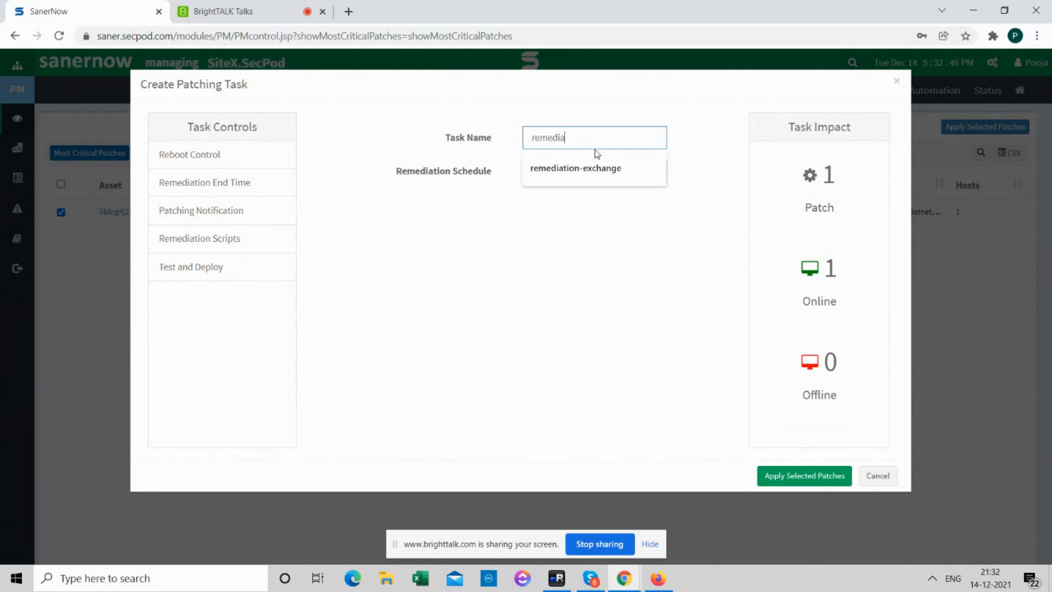
{"action": "type", "text": "te_lo"}
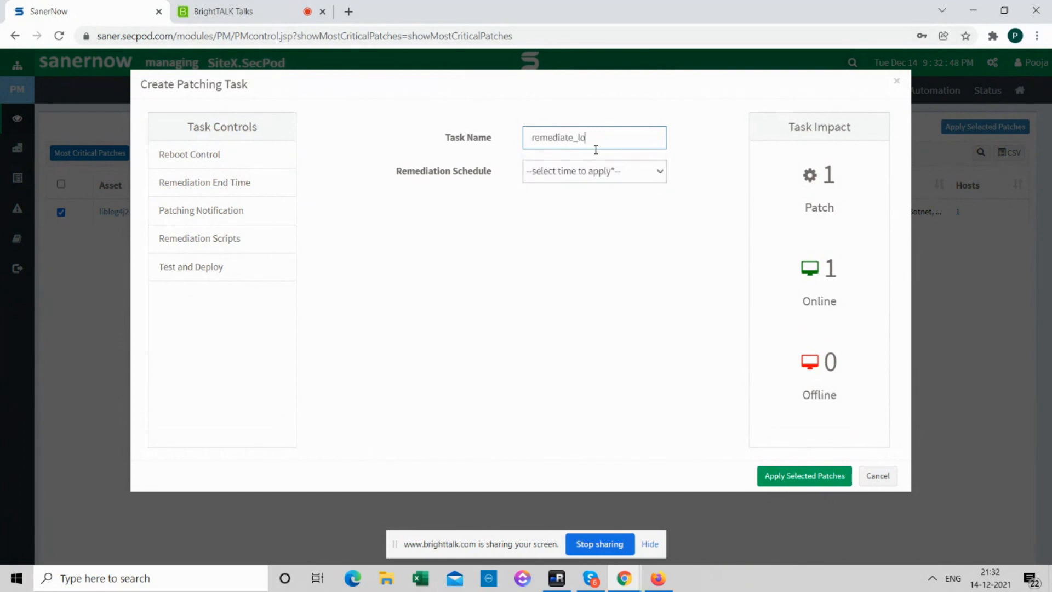
{"action": "type", "text": "g4shell"}
- Examine the remediation schedule choices and the task controls for reboot, end time, patching notification, remediation scripts, and test and deploy
{"action": "left_click", "coordinate": [602, 173]}
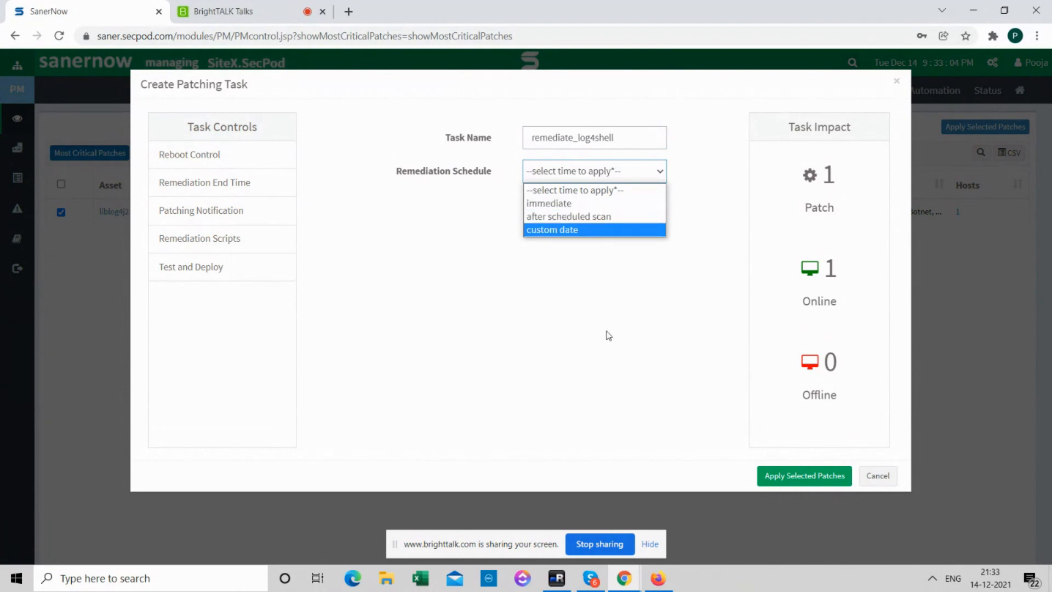
{"action": "left_click", "coordinate": [362, 260]}
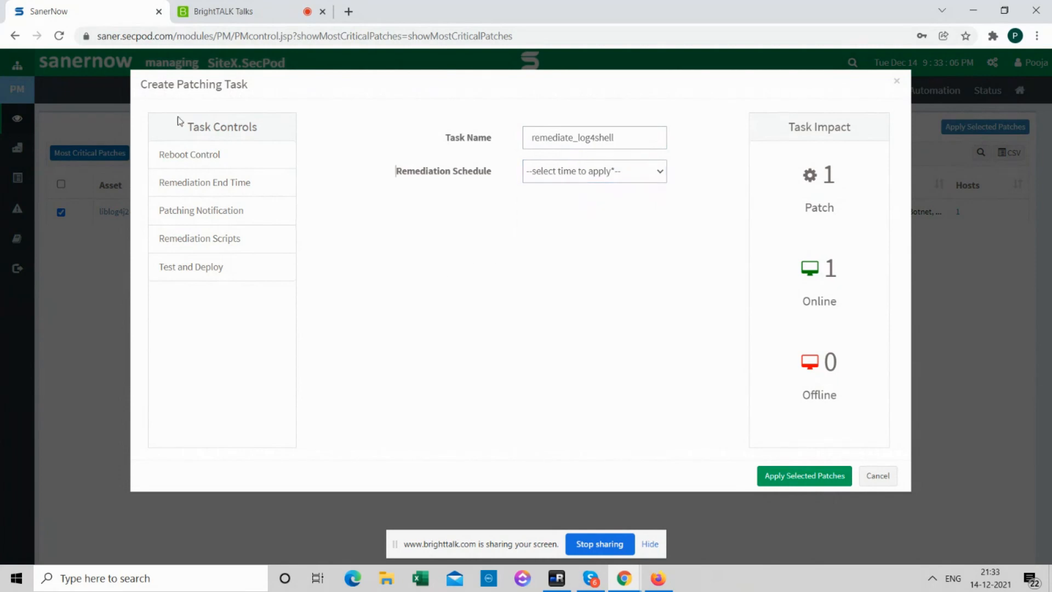
{"action": "left_click", "coordinate": [208, 157]}
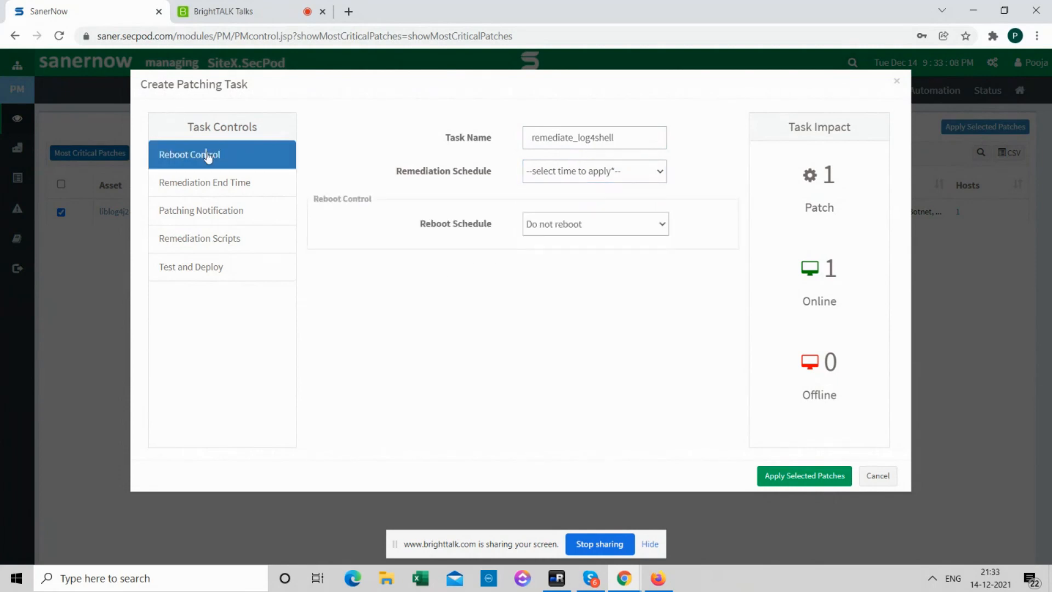
{"action": "left_click", "coordinate": [208, 157]}
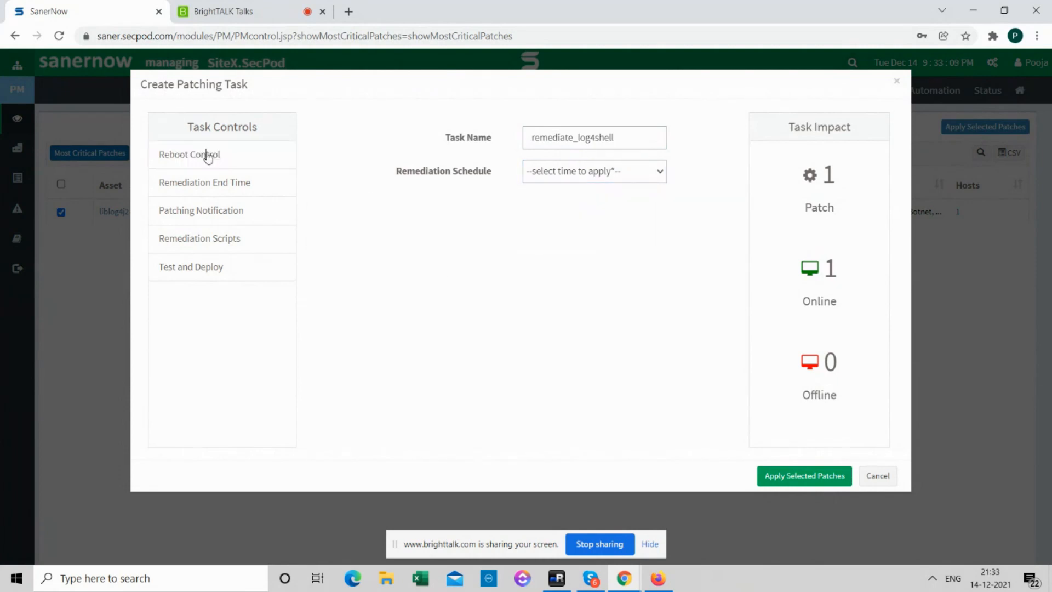
{"action": "left_click", "coordinate": [213, 184]}
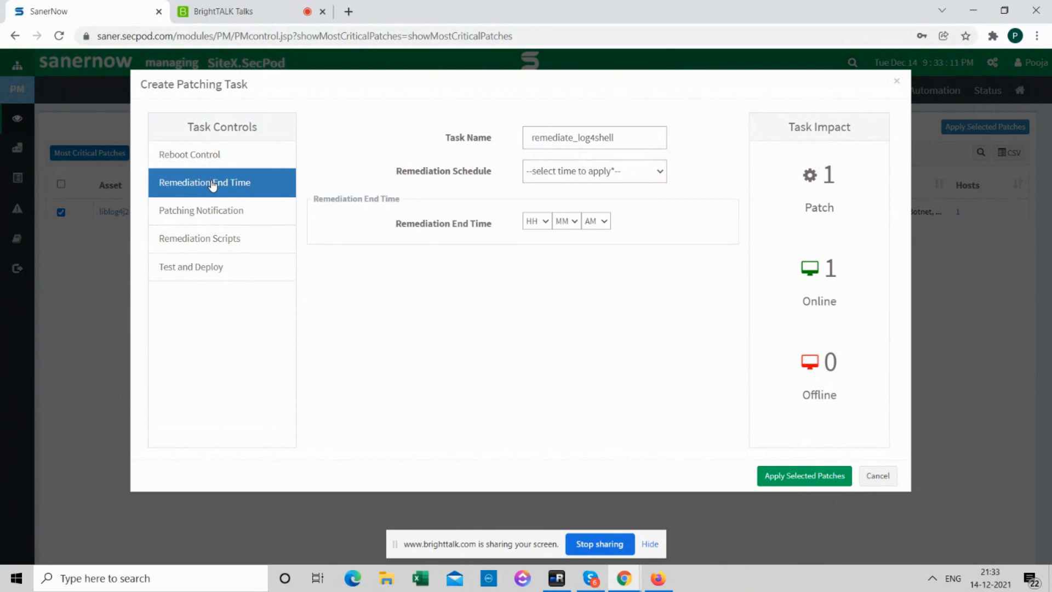
{"action": "left_click", "coordinate": [219, 225]}
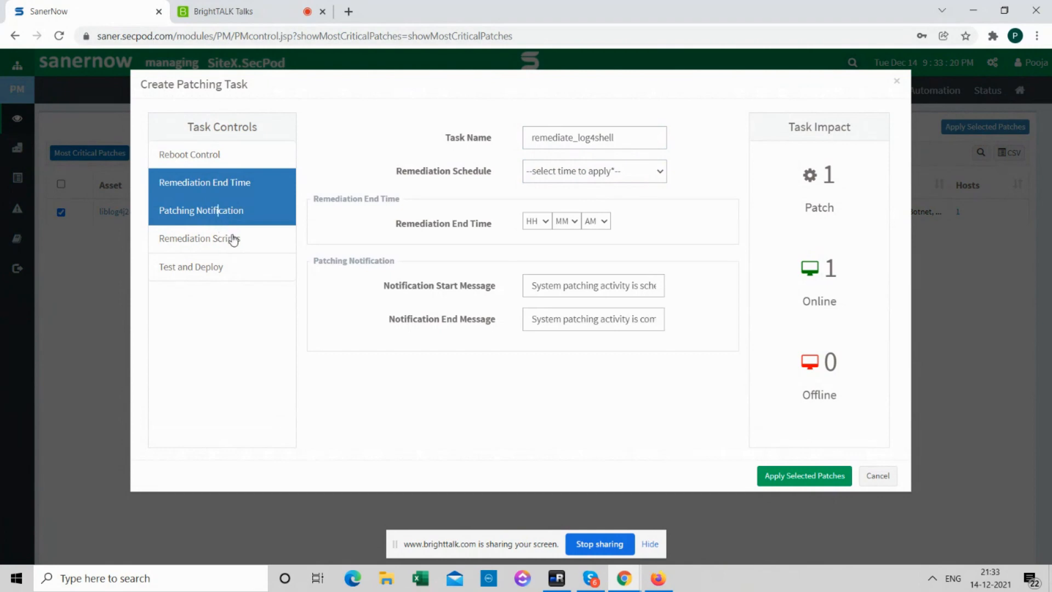
{"action": "left_click", "coordinate": [234, 239]}
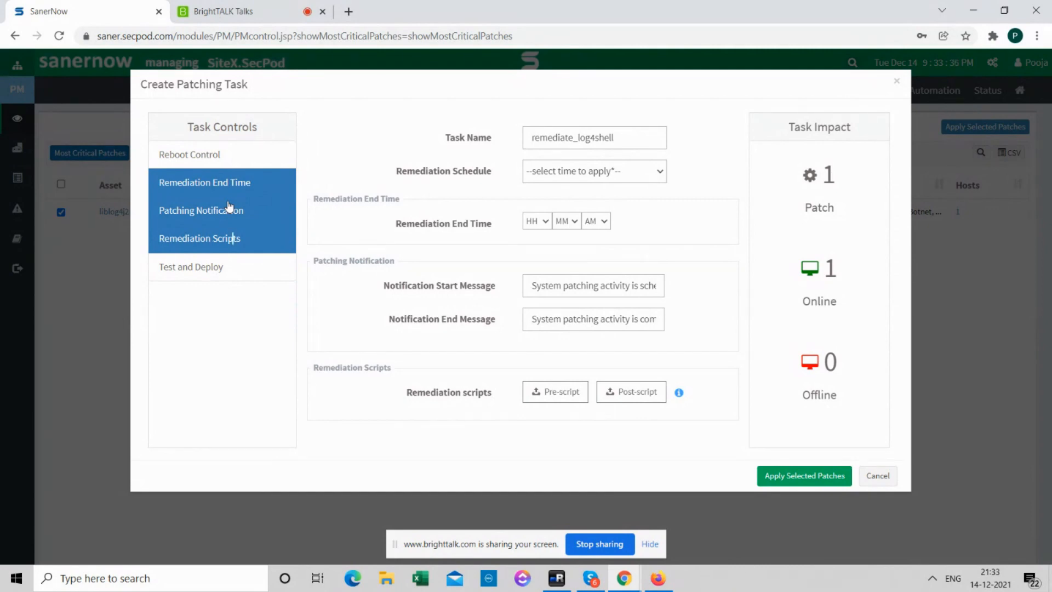
{"action": "left_click", "coordinate": [214, 275]}
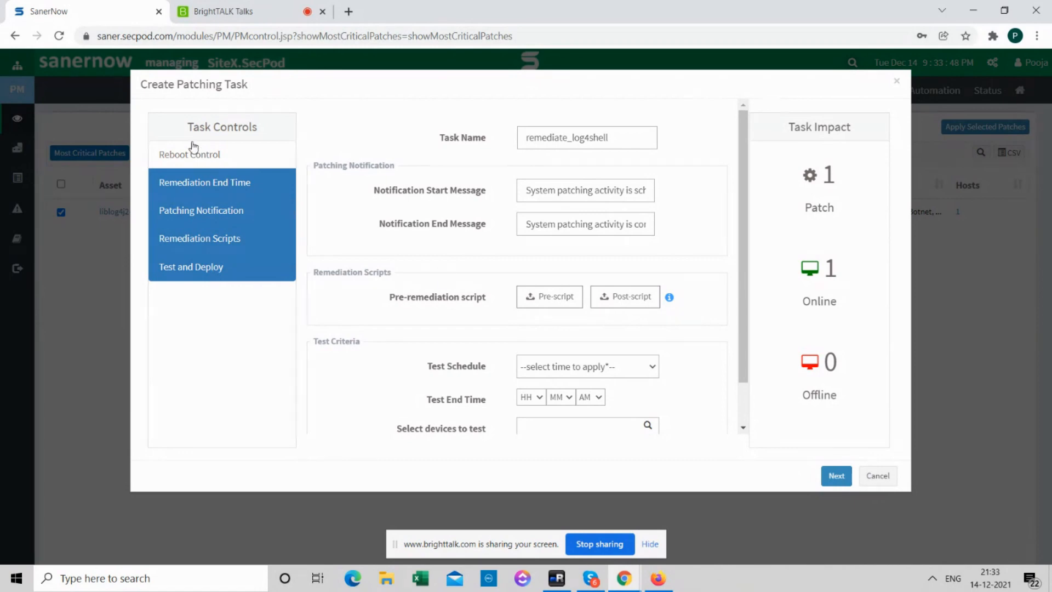
{"action": "left_click", "coordinate": [206, 182]}
{"action": "left_click", "coordinate": [214, 220]}
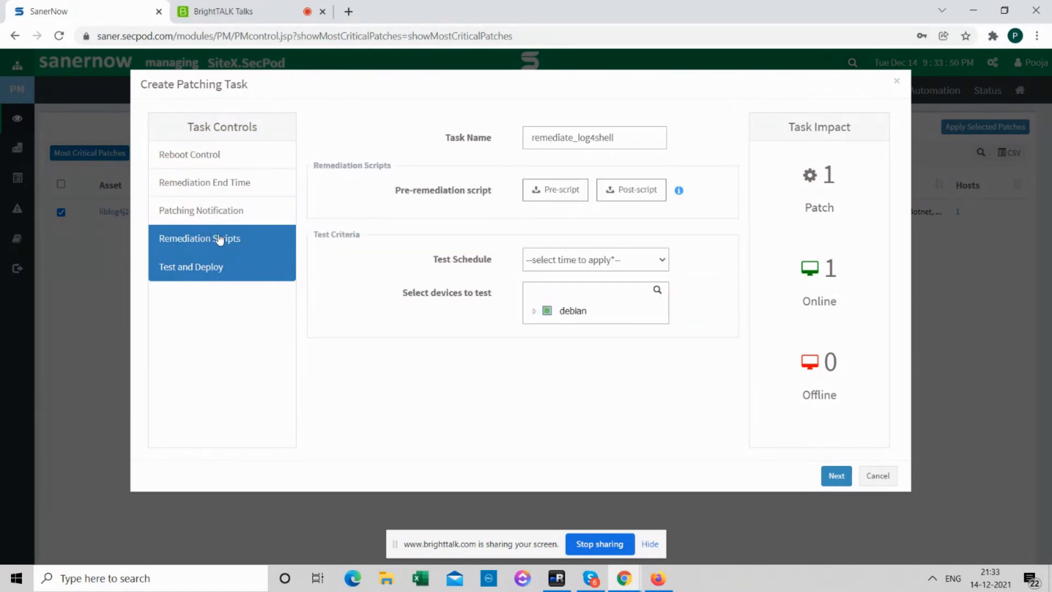
{"action": "left_click", "coordinate": [218, 240]}
{"action": "left_click", "coordinate": [217, 269]}
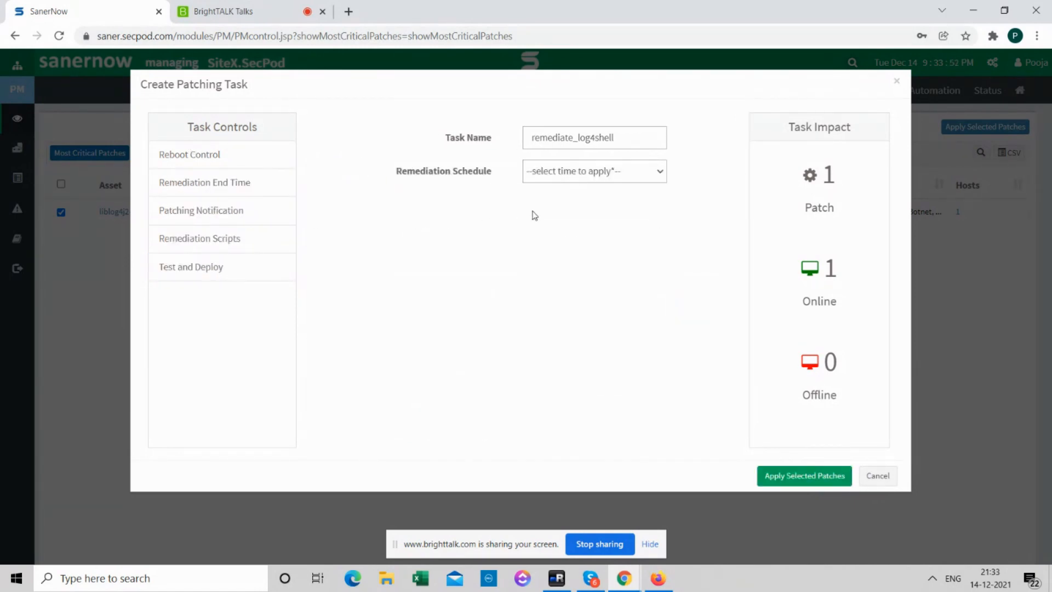
- Set the remediation schedule to immediate and cancel the patching task
{"action": "left_click", "coordinate": [588, 180]}
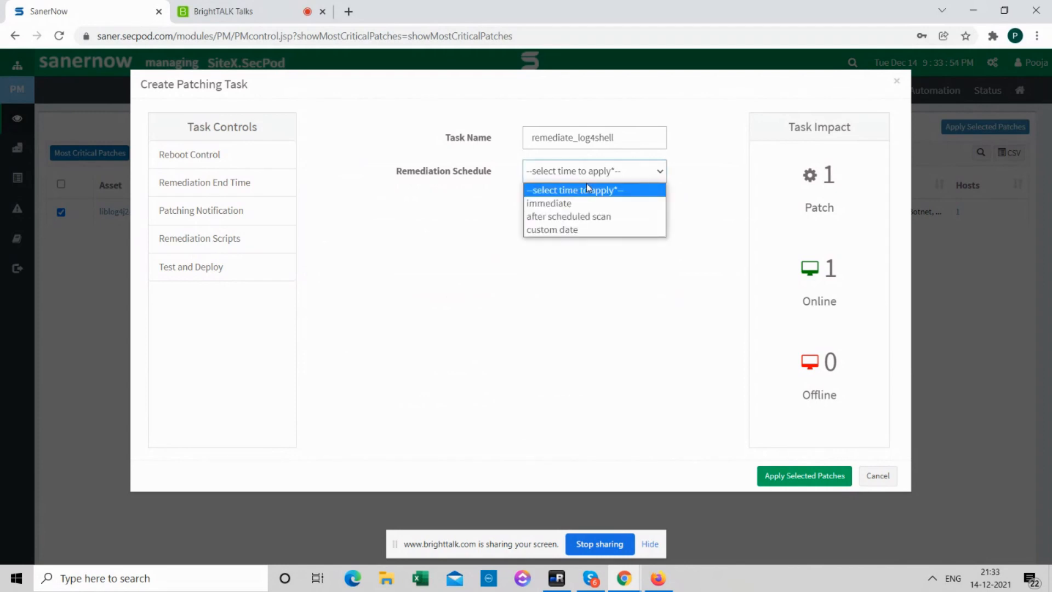
{"action": "left_click", "coordinate": [570, 208]}
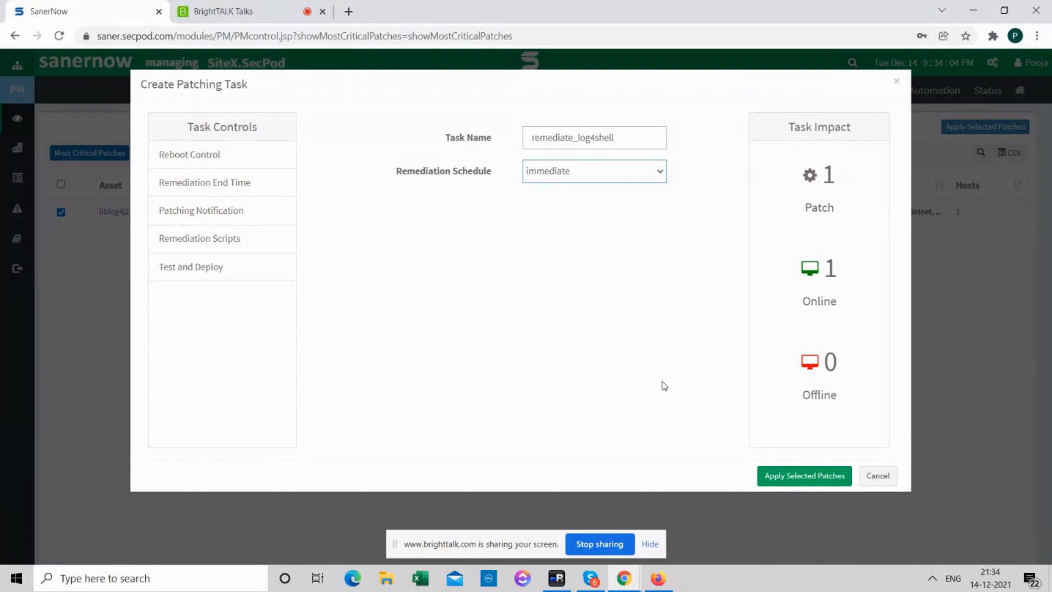
{"action": "left_click", "coordinate": [871, 481]}
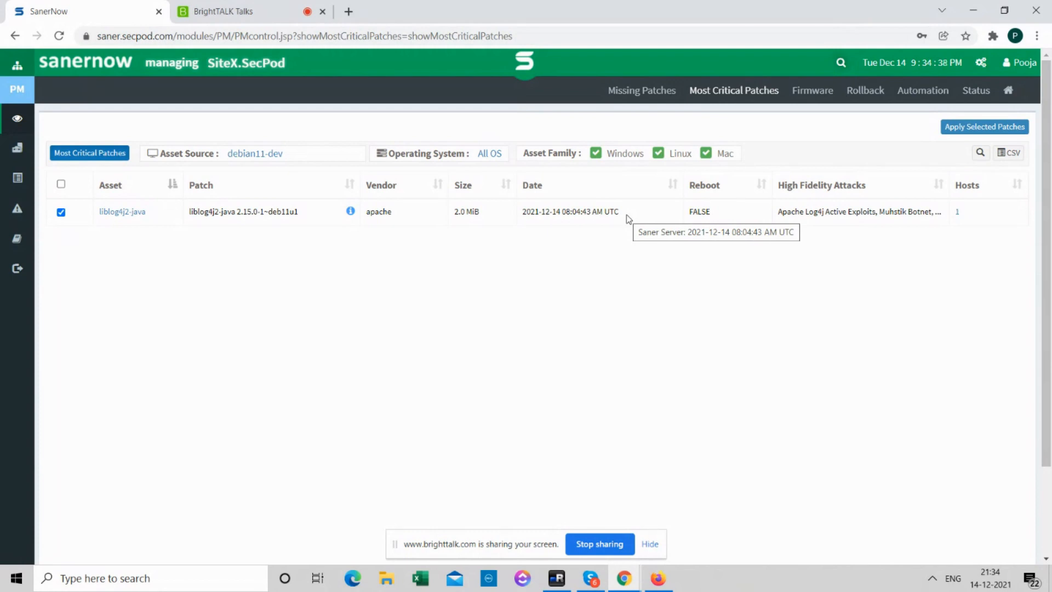
- Open Software Deployment in the Endpoint Management module, filter the inventory to Linux, and select the log_mitigation package
{"action": "left_click", "coordinate": [521, 76]}
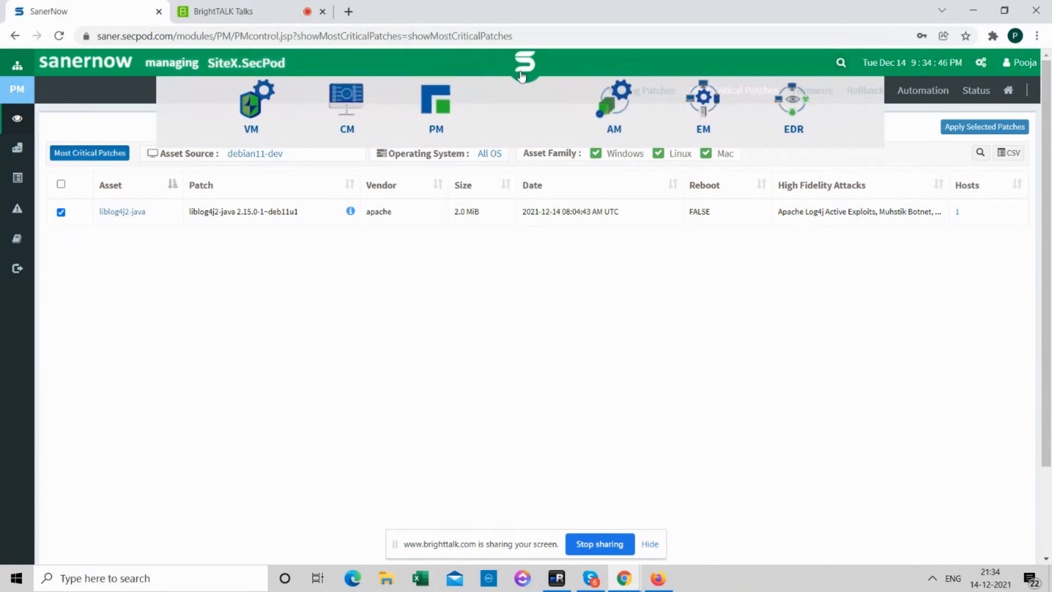
{"action": "left_click", "coordinate": [706, 115]}
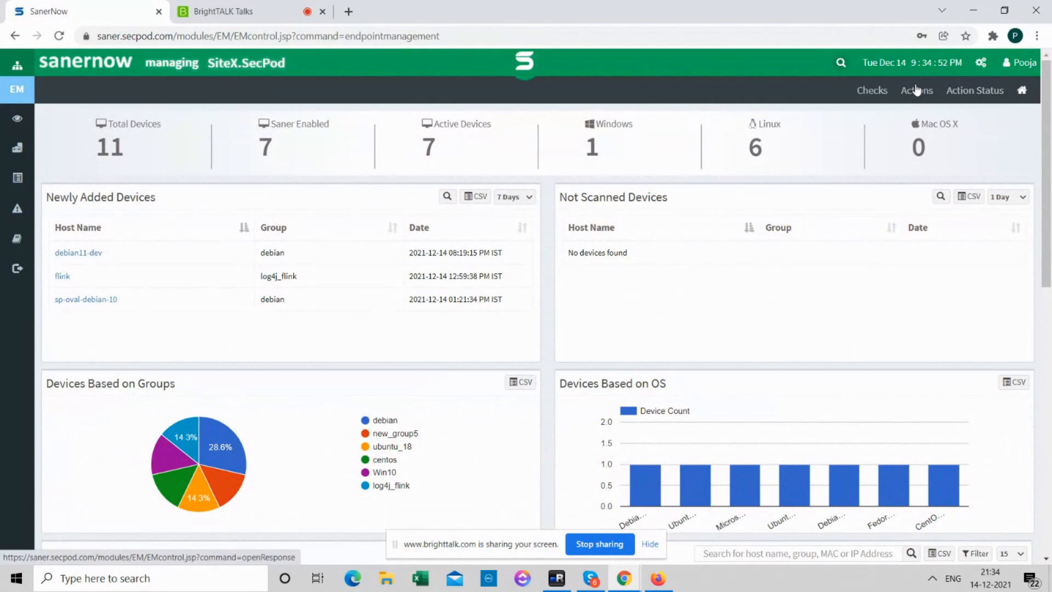
{"action": "left_click", "coordinate": [917, 90]}
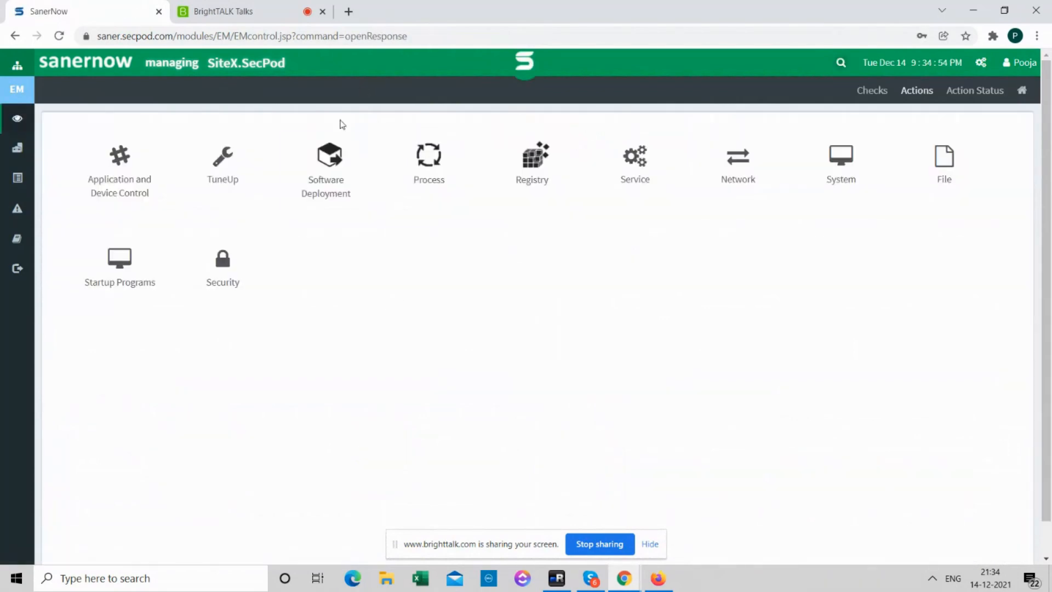
{"action": "left_click", "coordinate": [330, 151]}
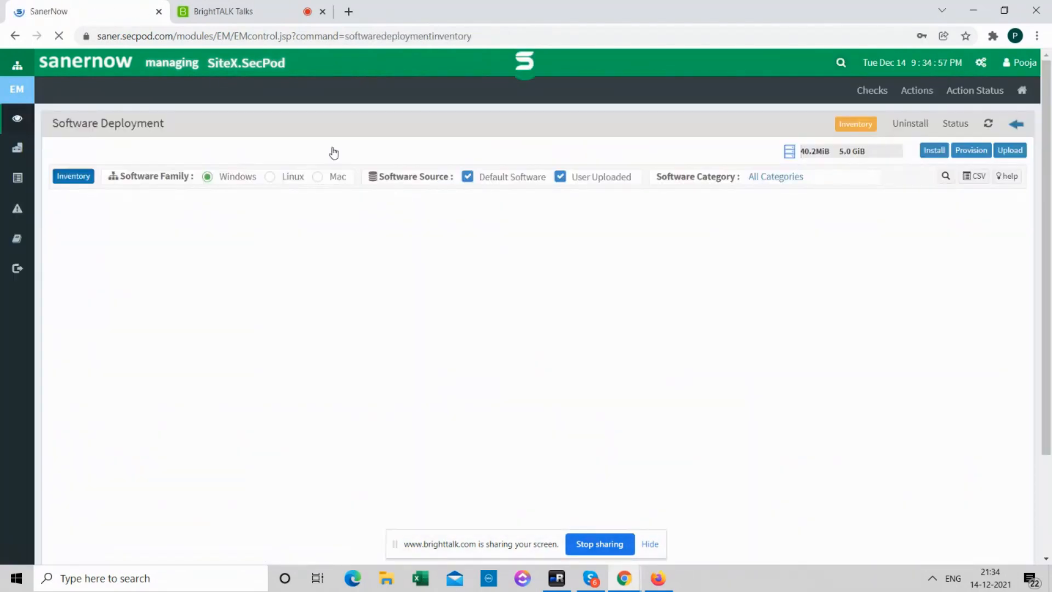
{"action": "left_click", "coordinate": [281, 180]}
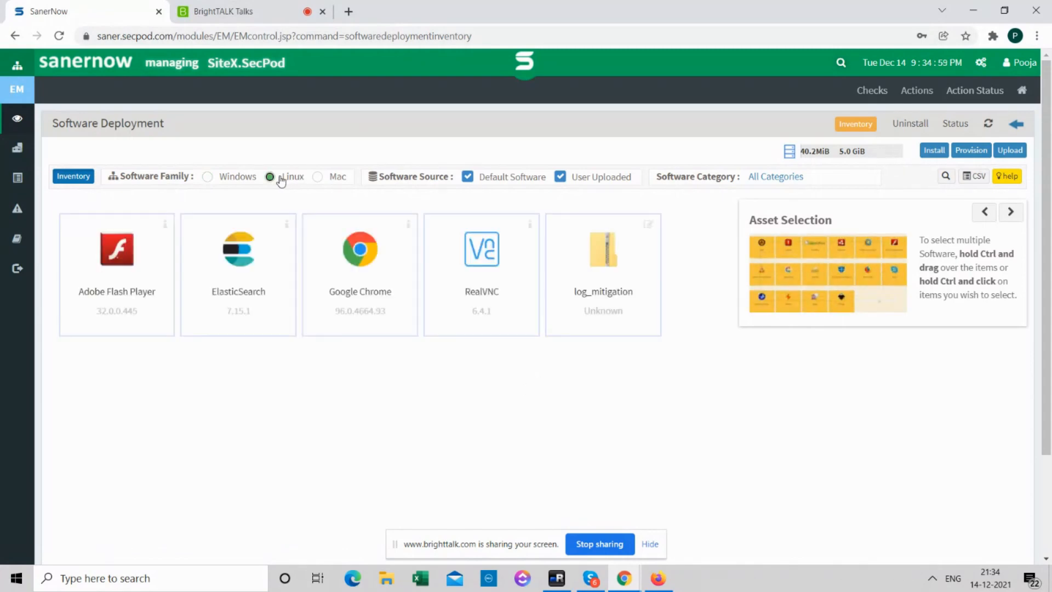
{"action": "left_click", "coordinate": [608, 269]}
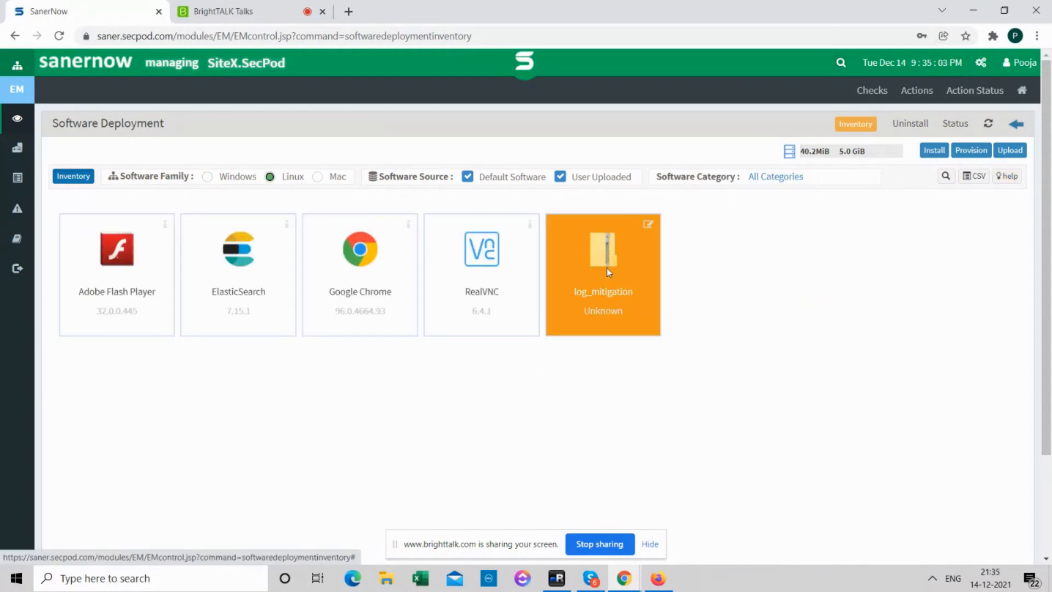
- Check the software upload options for compressed installer packages and close the upload dialog
{"action": "left_click", "coordinate": [1011, 154]}
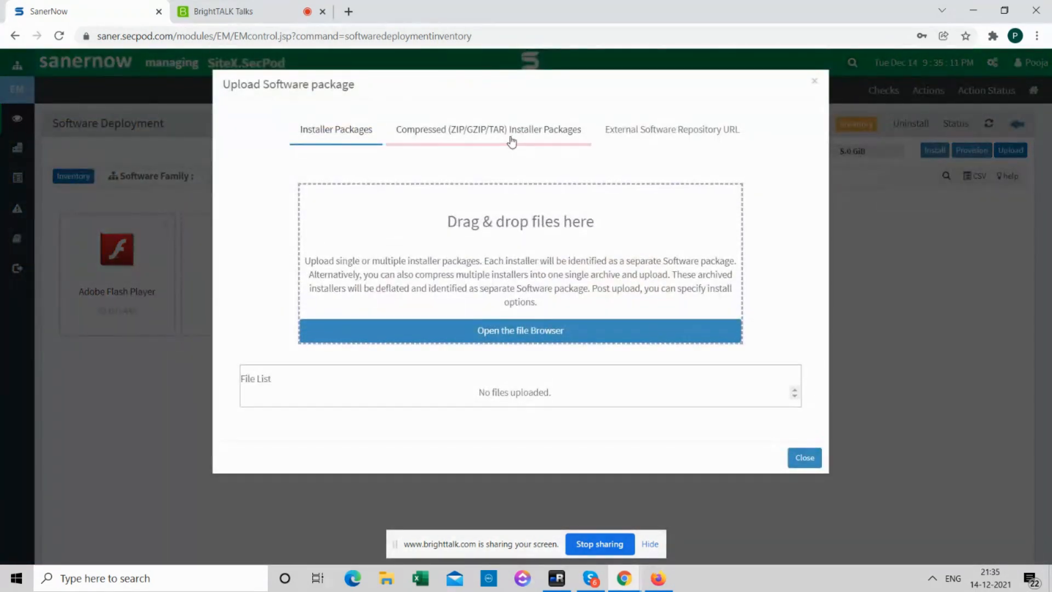
{"action": "left_click", "coordinate": [512, 140]}
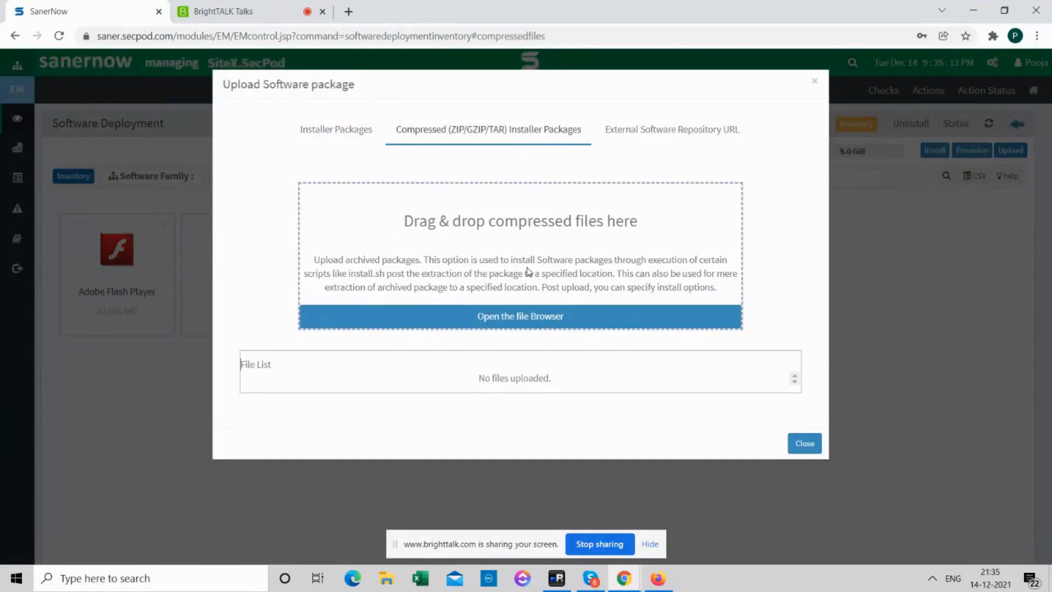
{"action": "left_click", "coordinate": [814, 442]}
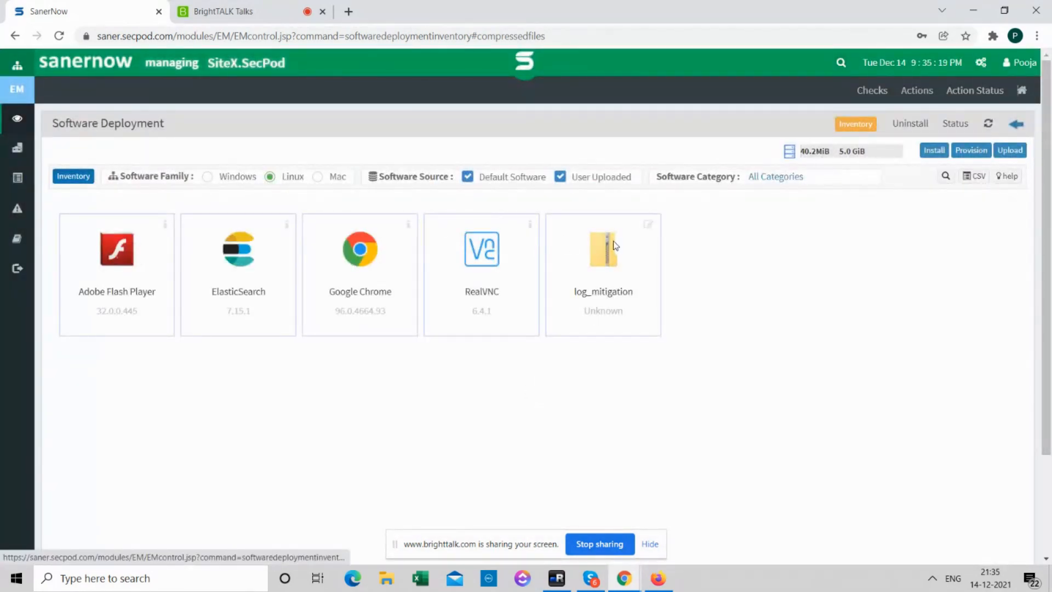
- Examine the extract location and run file in the log_mitigation package's asset details, and close the details unchanged
{"action": "left_click", "coordinate": [650, 224]}
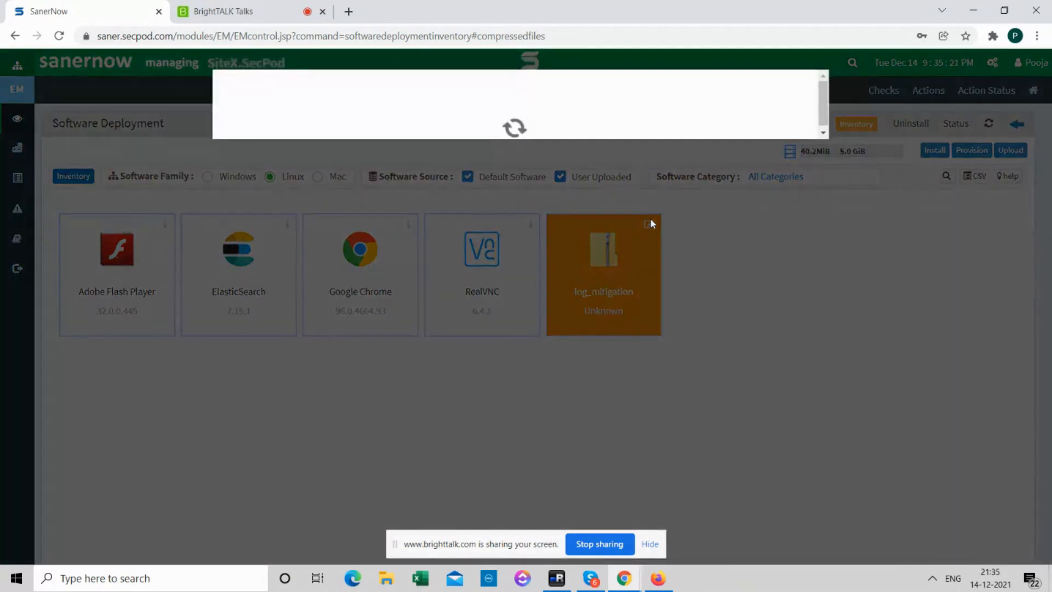
{"action": "left_click", "coordinate": [789, 118]}
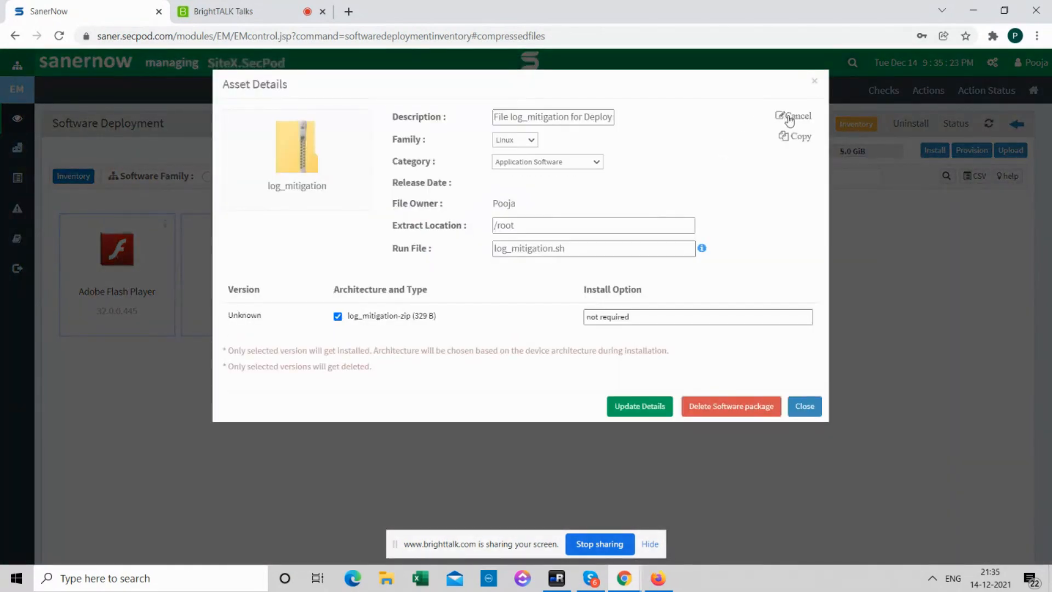
{"action": "triple_click", "coordinate": [513, 220]}
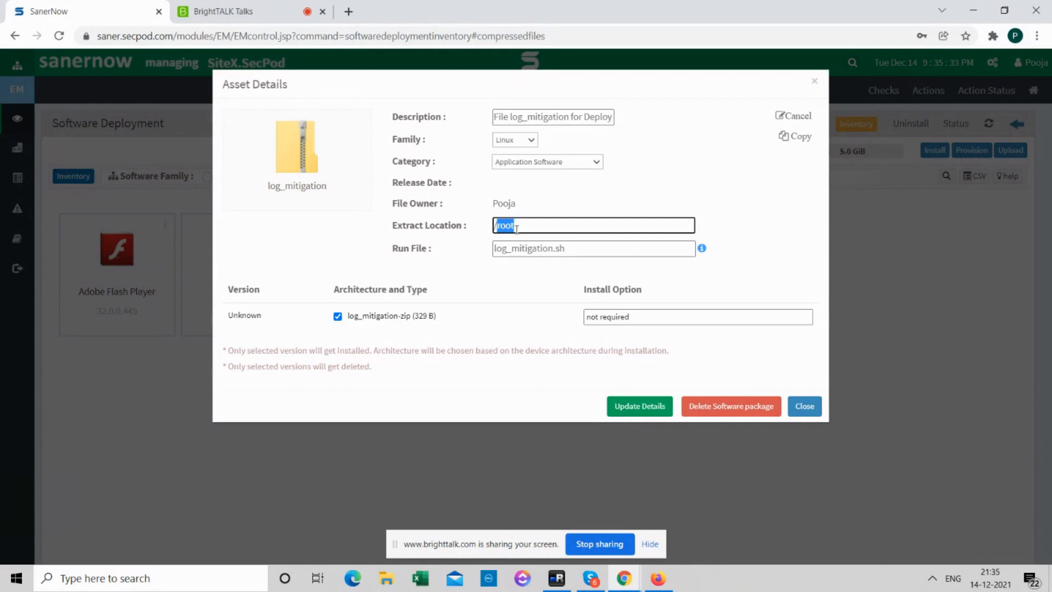
{"action": "left_click", "coordinate": [516, 227]}
{"action": "left_click", "coordinate": [554, 247]}
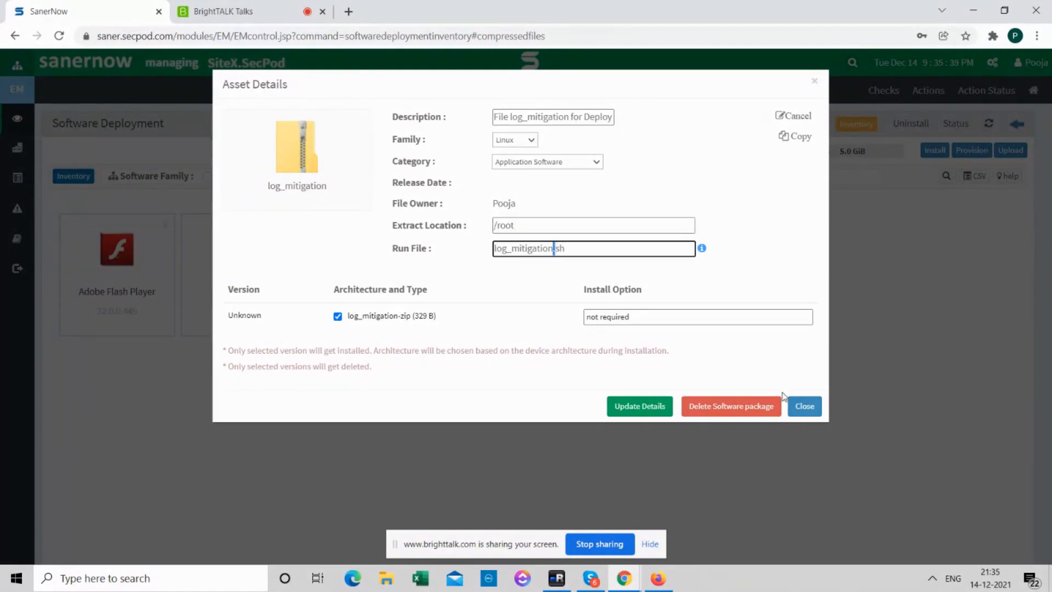
{"action": "left_click", "coordinate": [805, 407]}
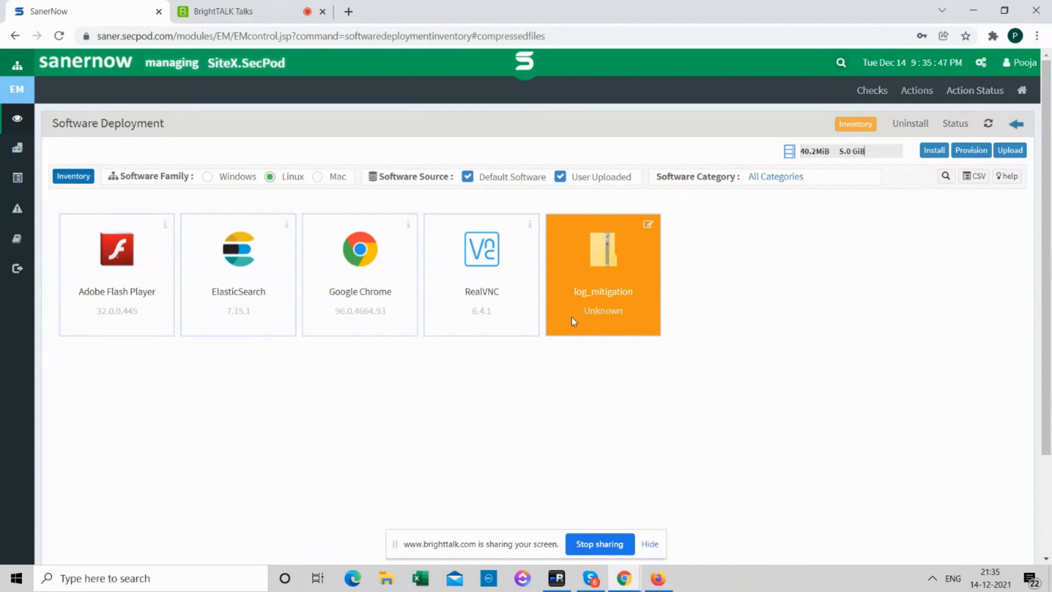
- Reload the software inventory, keep it filtered to Linux, and select the log_mitigation package
{"action": "left_click_drag", "start_coordinate": [572, 317], "coordinate": [573, 409]}
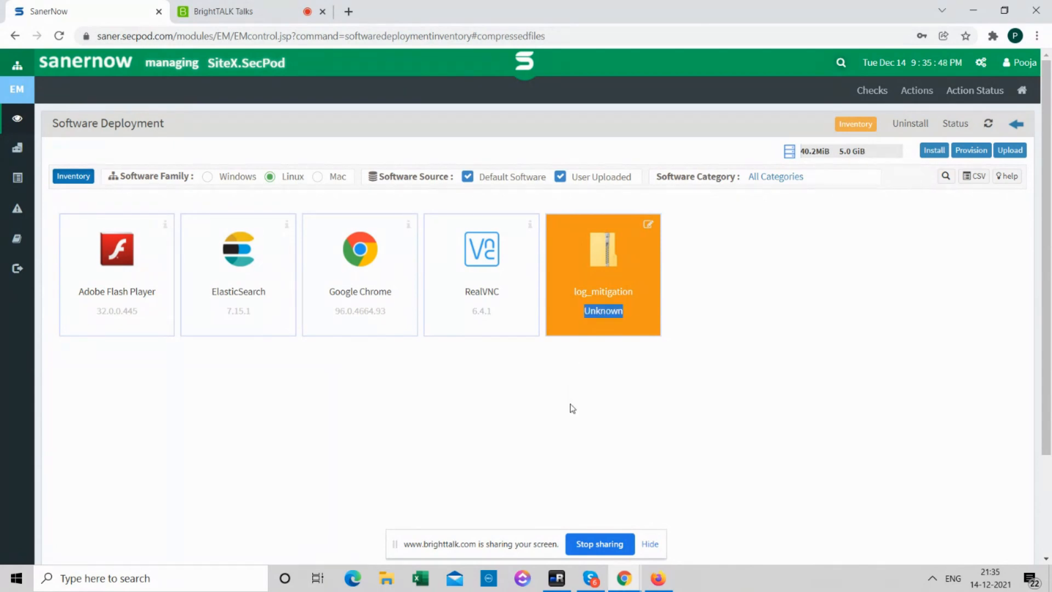
{"action": "left_click", "coordinate": [929, 156]}
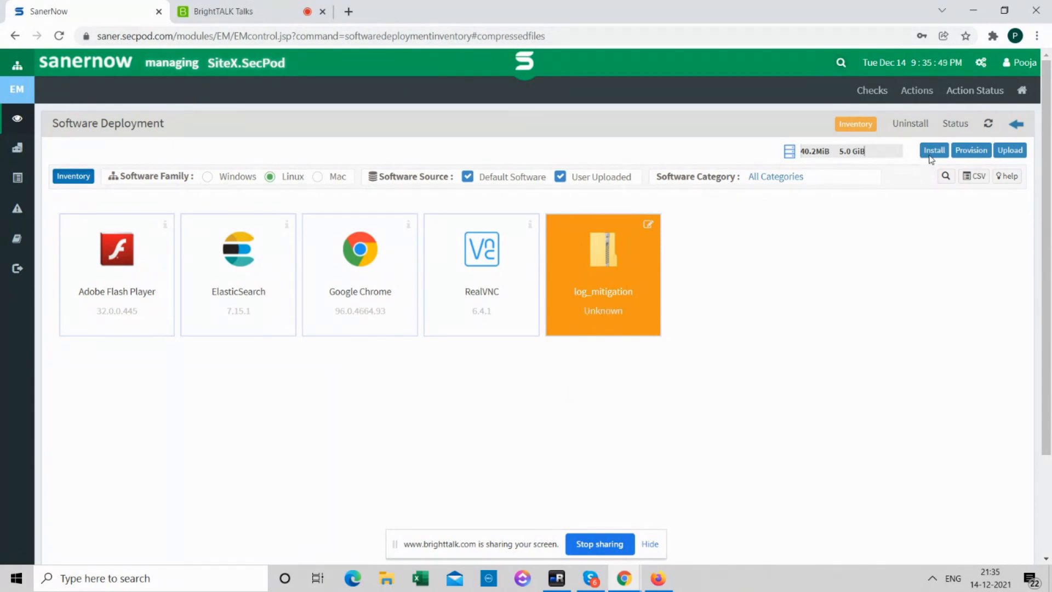
{"action": "left_click", "coordinate": [59, 36]}
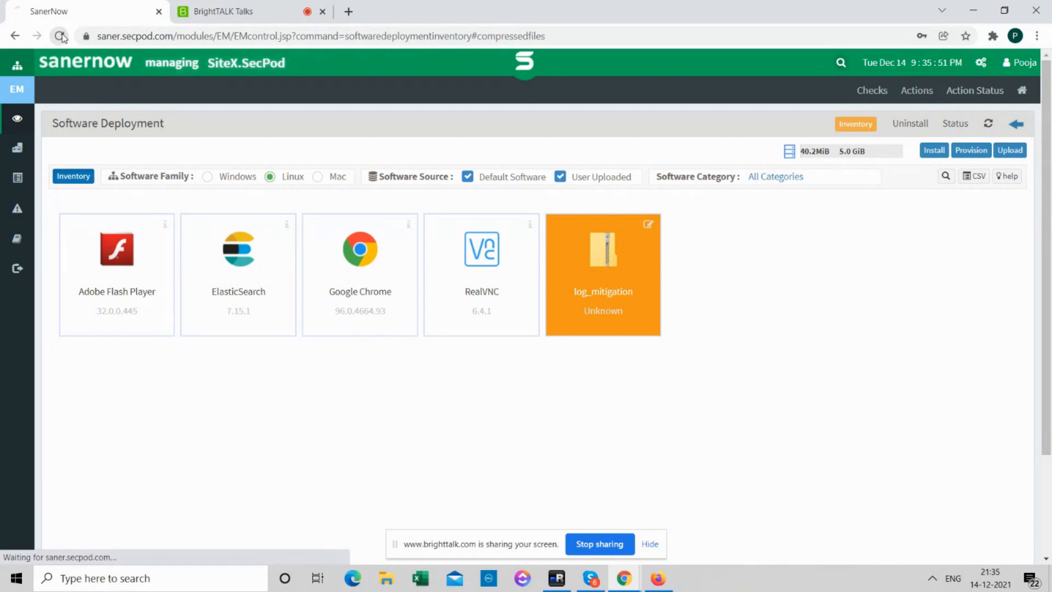
{"action": "left_click", "coordinate": [269, 181]}
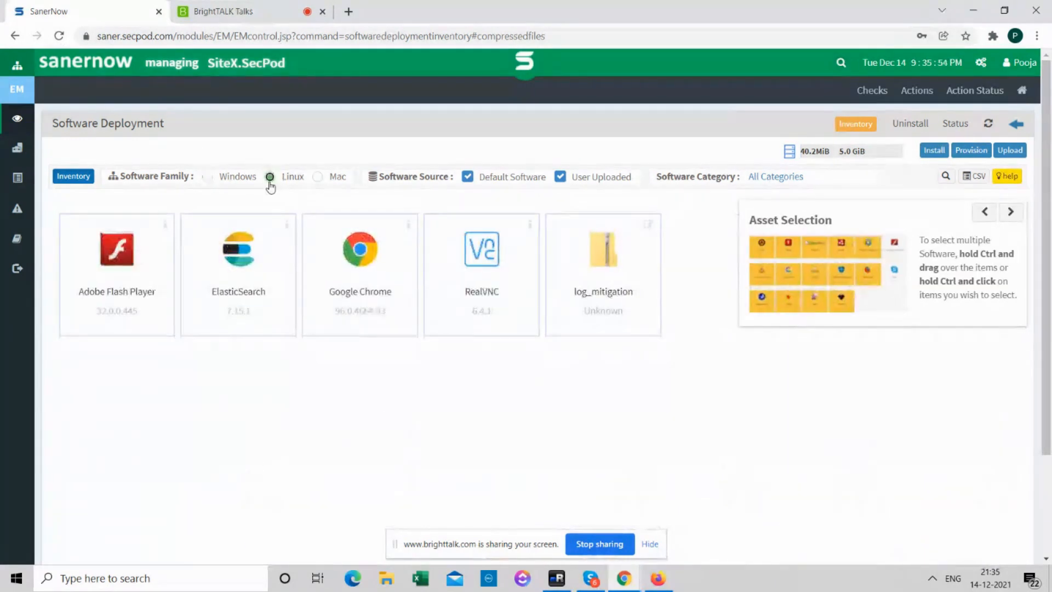
{"action": "left_click", "coordinate": [562, 285]}
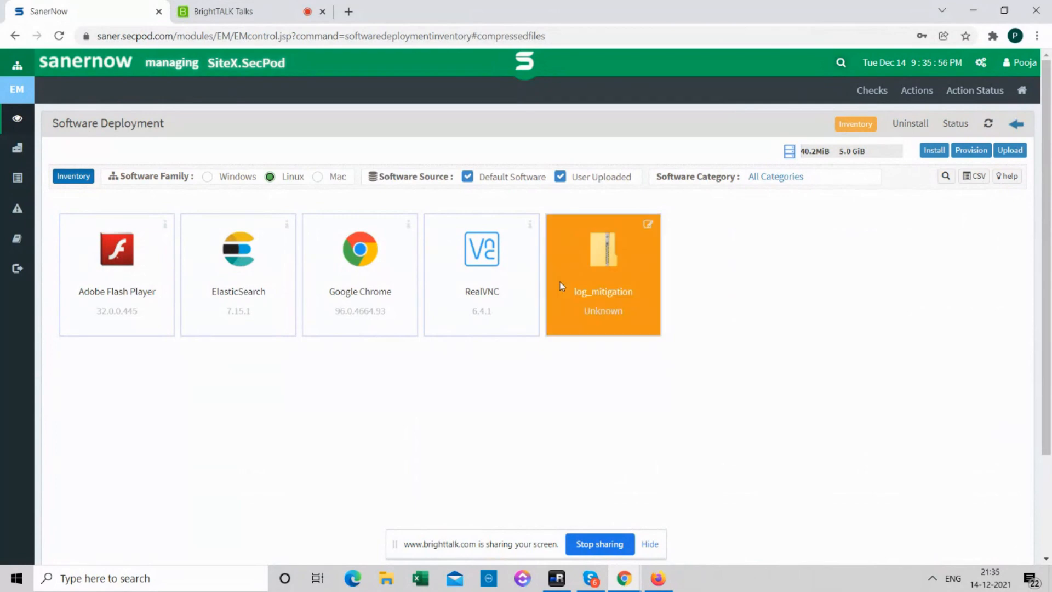
- Review the installation task settings for deploying log_mitigation to the log4j_flink group's flink device, and cancel the task
{"action": "left_click", "coordinate": [935, 152]}
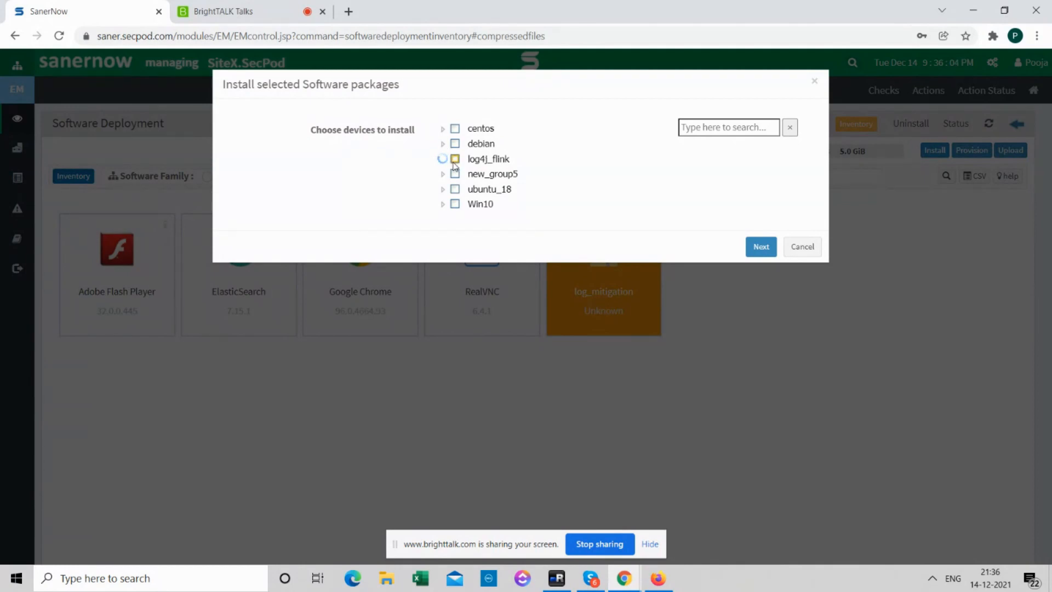
{"action": "left_click", "coordinate": [443, 159]}
{"action": "left_click", "coordinate": [455, 160]}
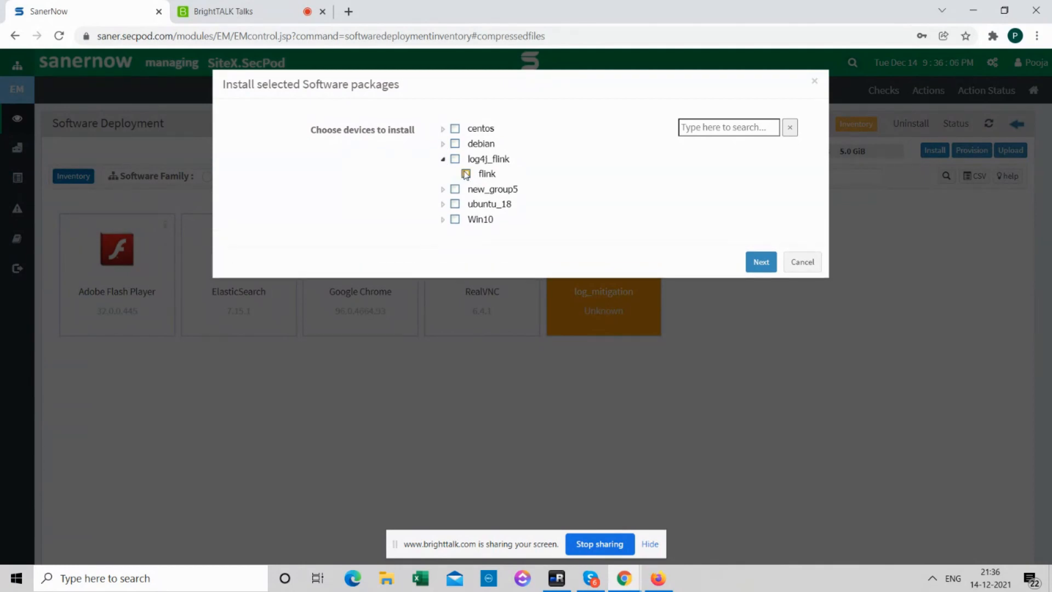
{"action": "left_click", "coordinate": [752, 263]}
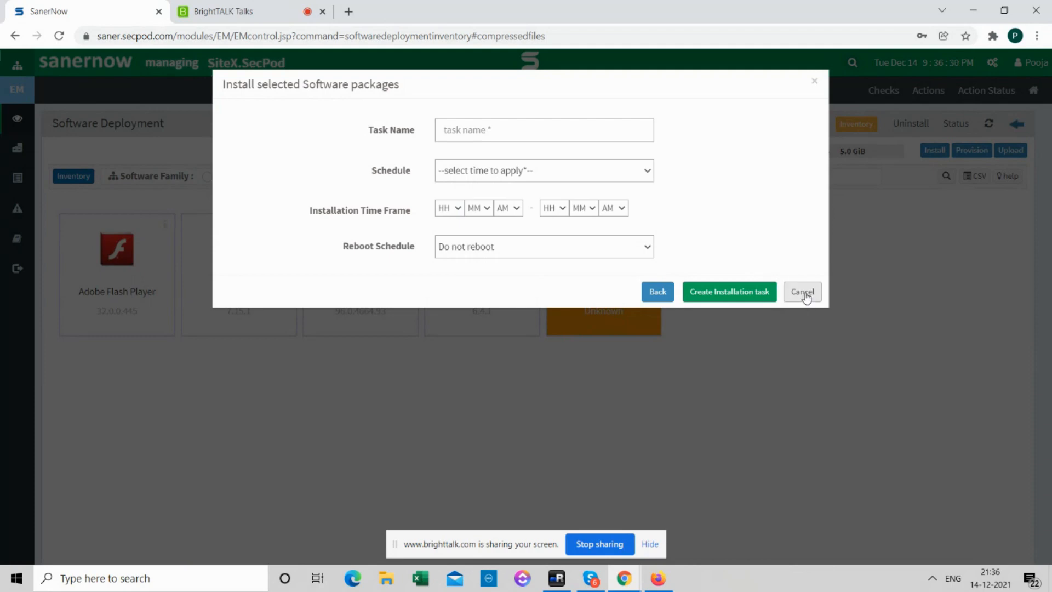
{"action": "left_click", "coordinate": [804, 292]}
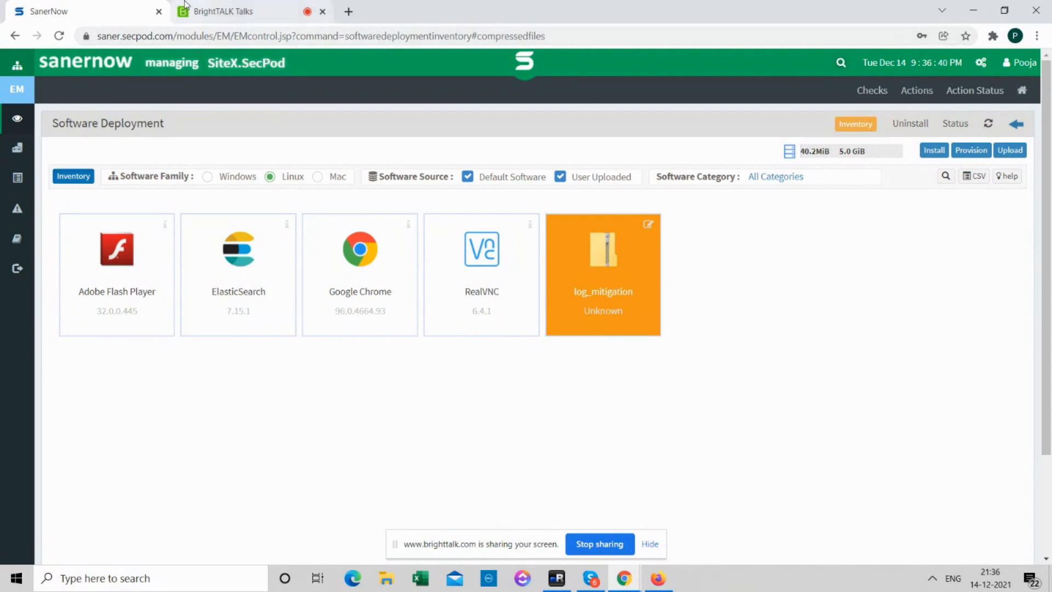
{"action": "left_click", "coordinate": [185, 7]}
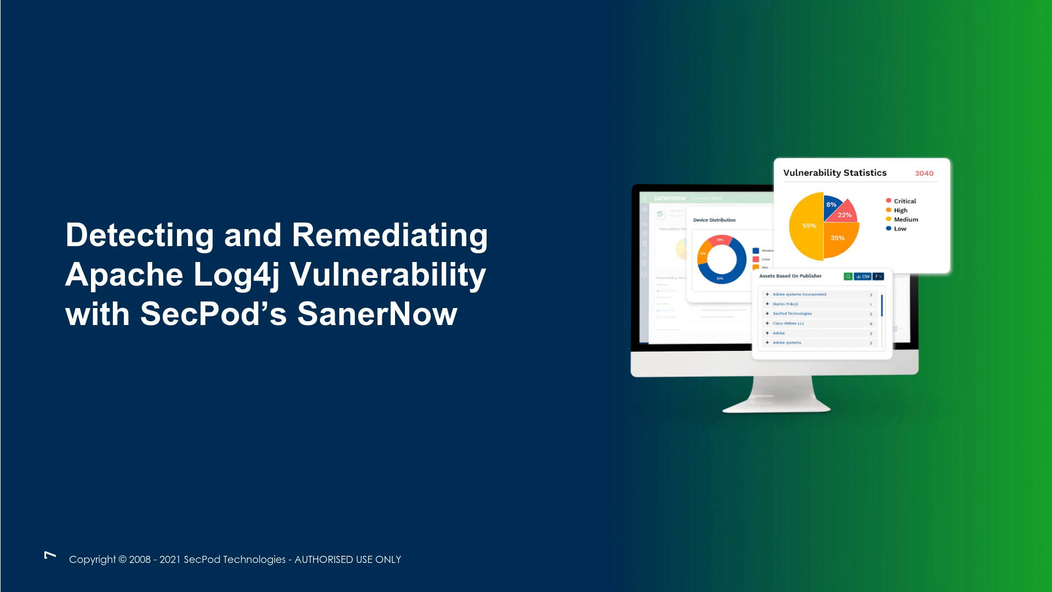
{"action": "key", "text": "Right"}
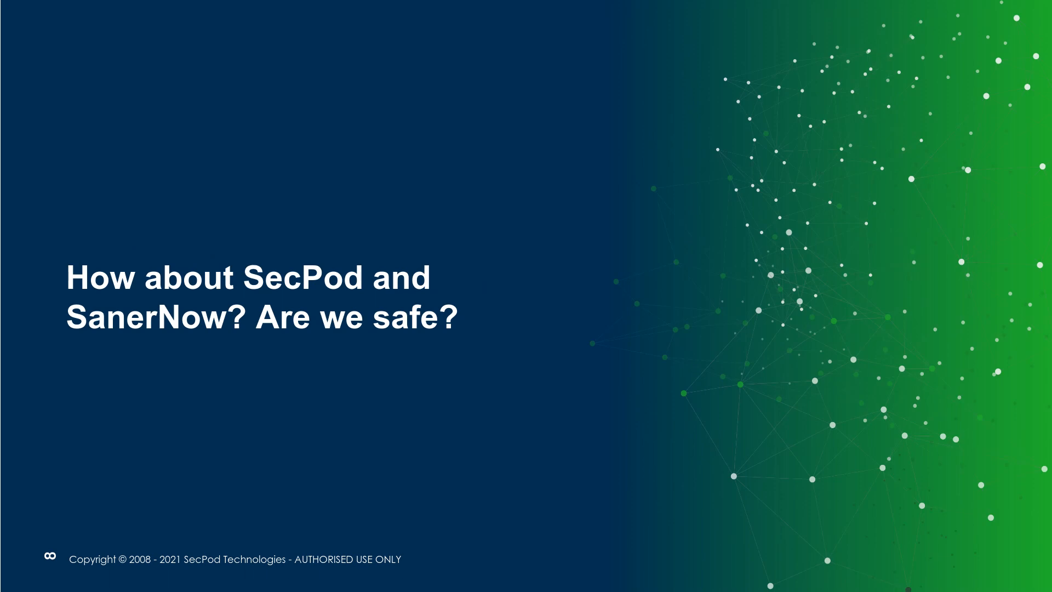